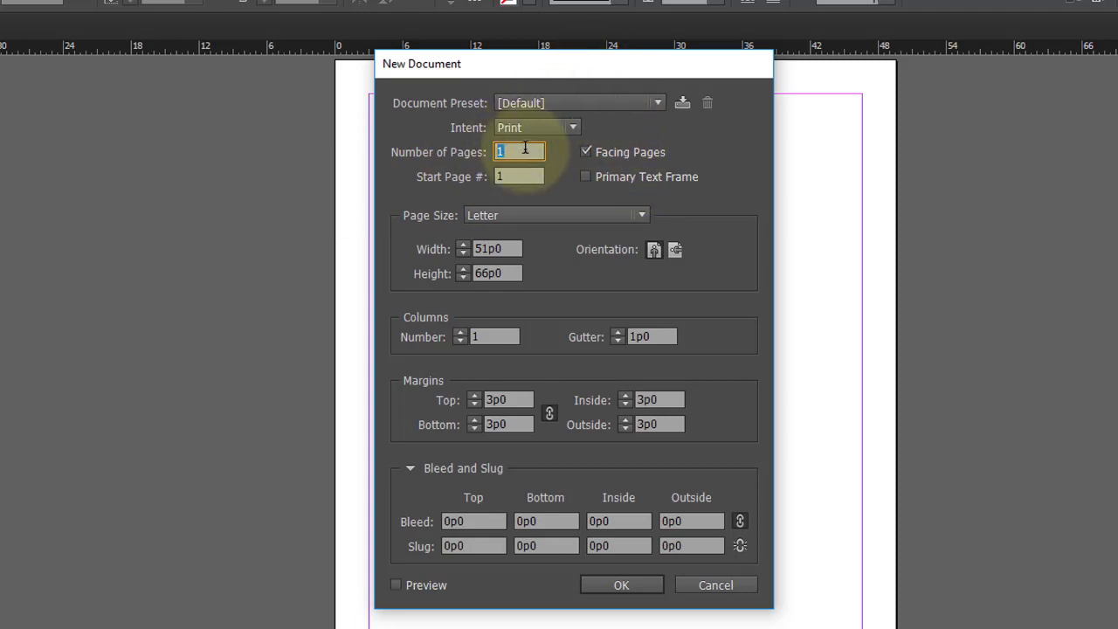
Dismiss the new document setup without creating anything and display the current document's page thumbnails.
click(731, 587)
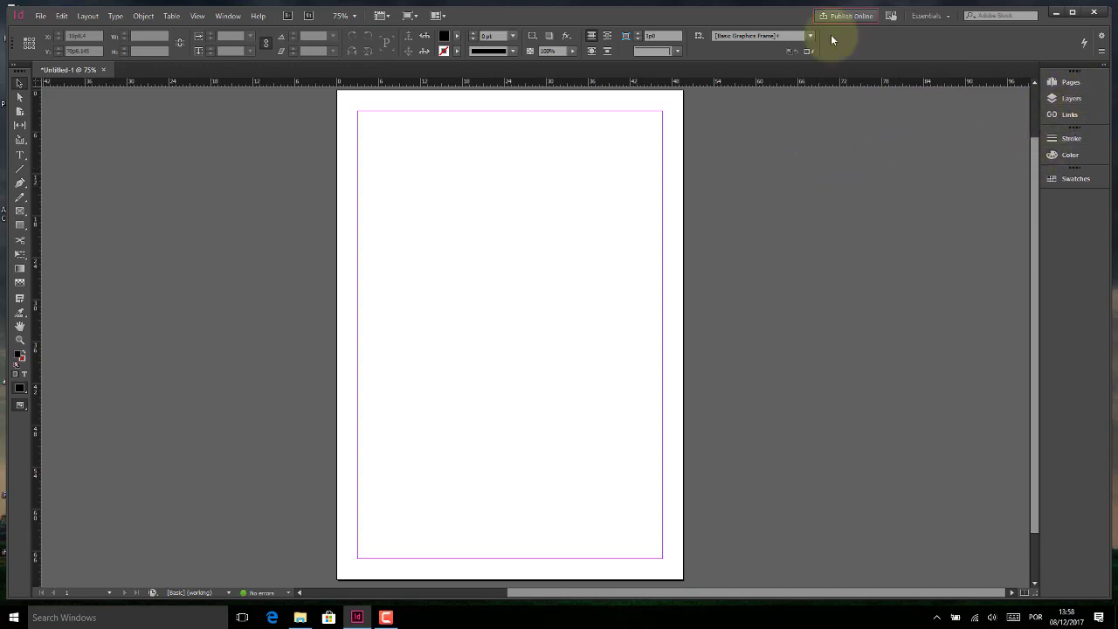
click(233, 17)
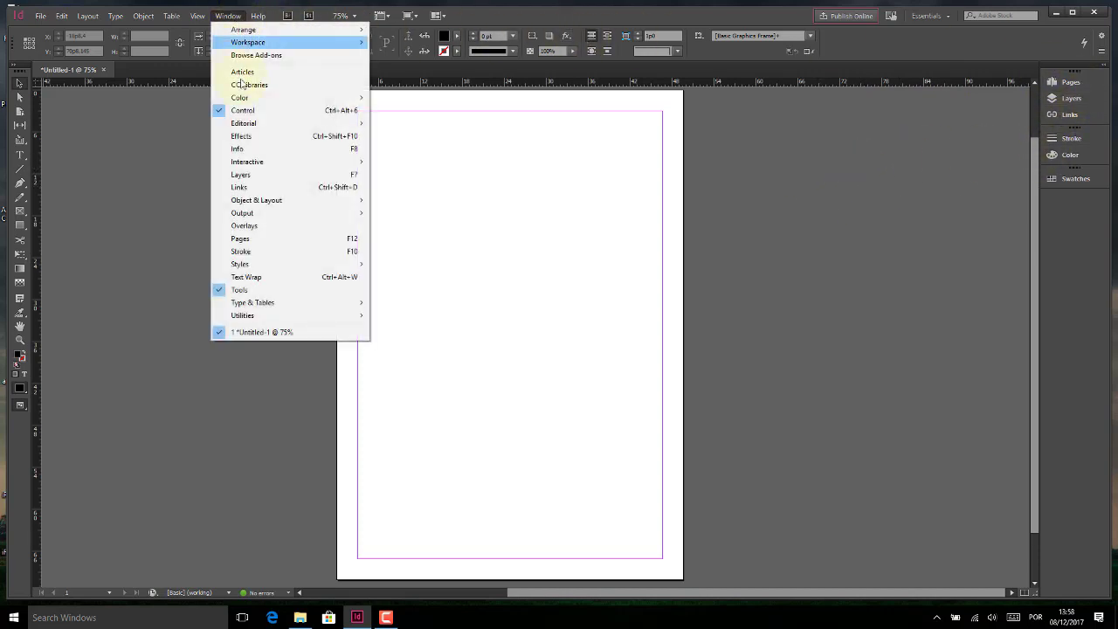
click(350, 242)
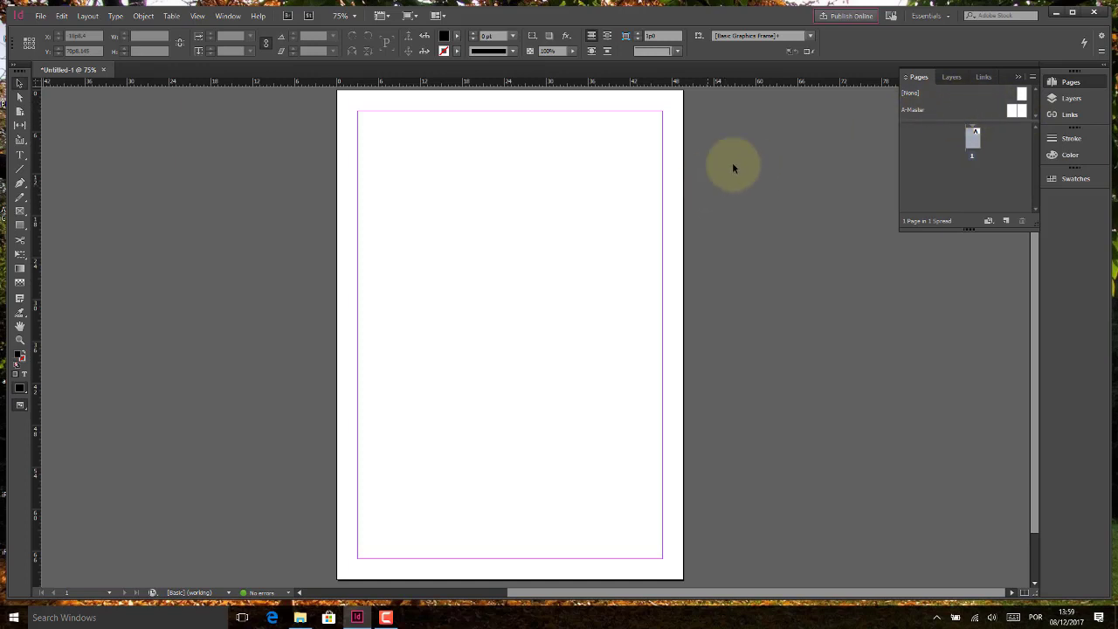
Display the A-Master spread and check which page size is assigned to it.
click(1013, 111)
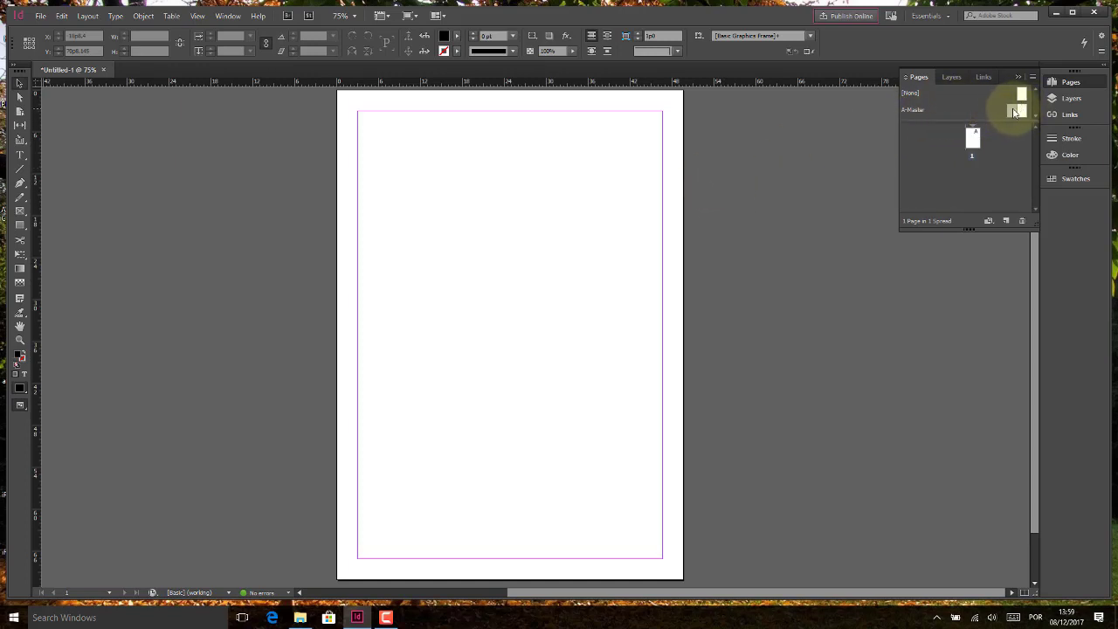
double_click(1013, 111)
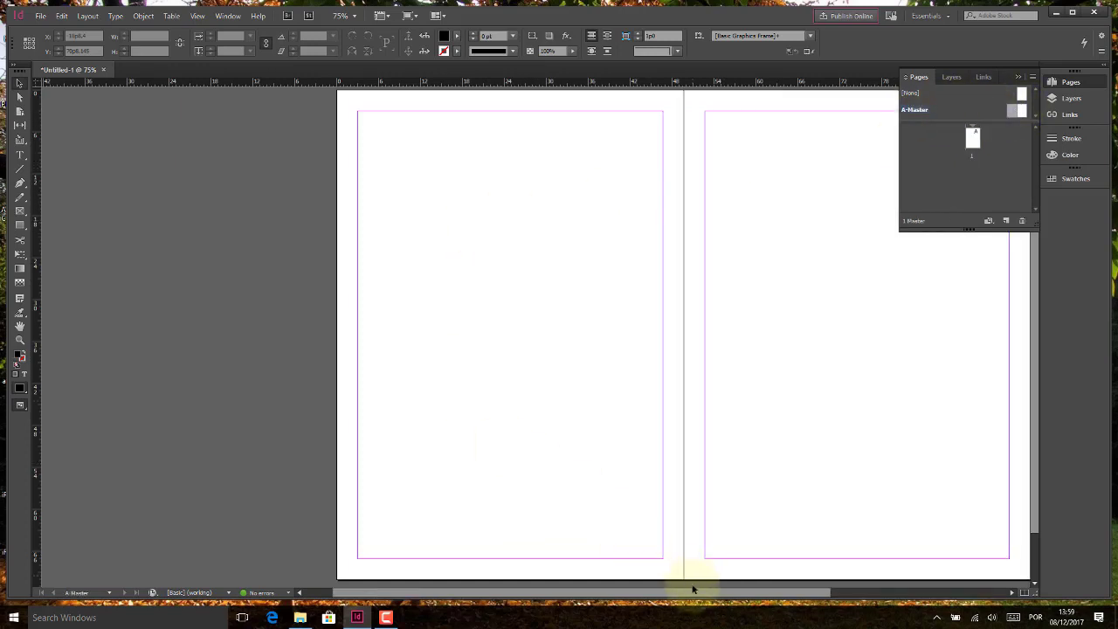
drag(706, 589, 722, 589)
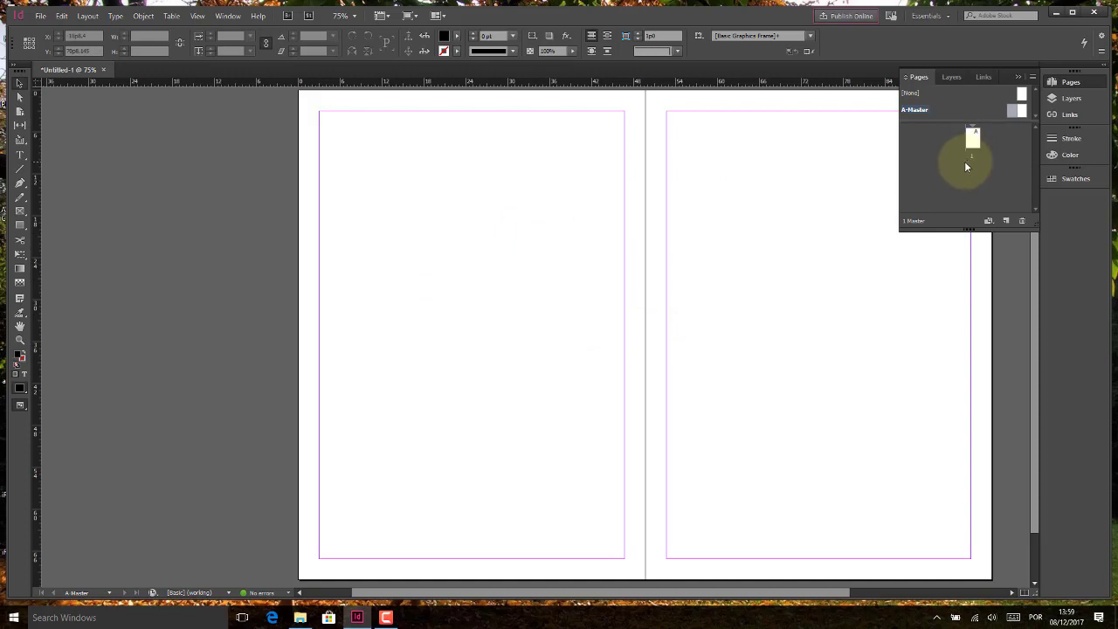
click(988, 221)
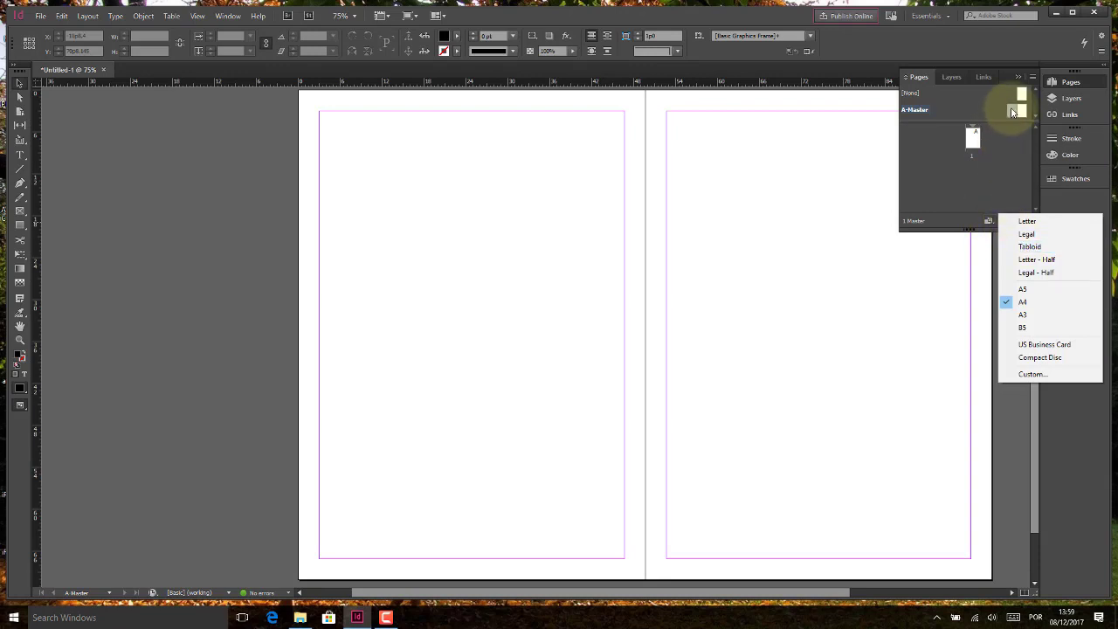
Change the size of page 1 to Tabloid.
click(963, 145)
click(975, 140)
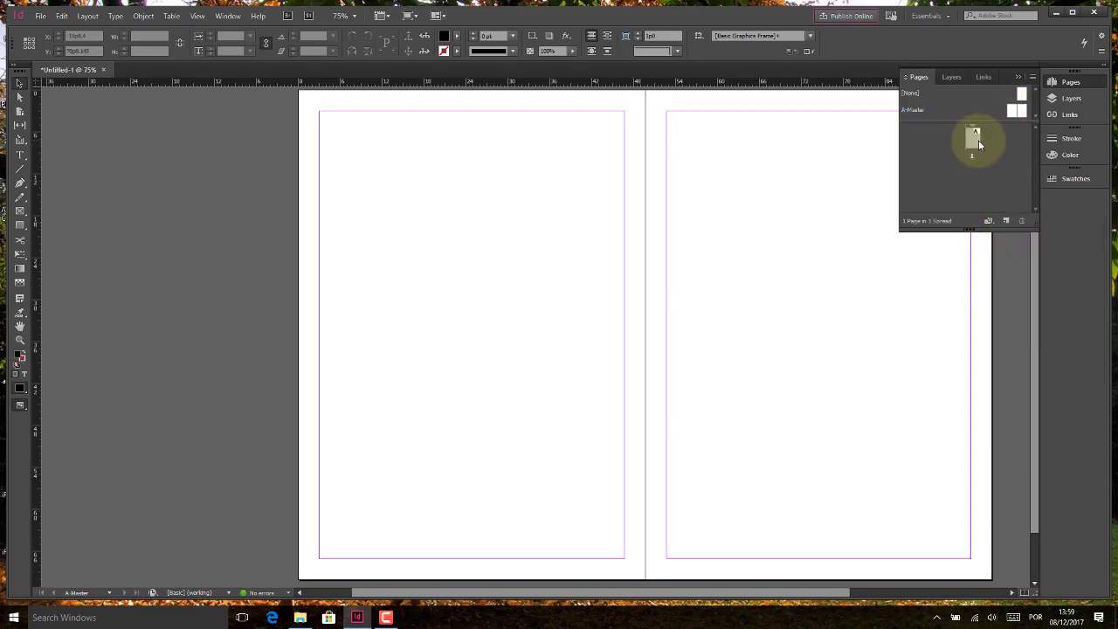
double_click(979, 139)
click(994, 223)
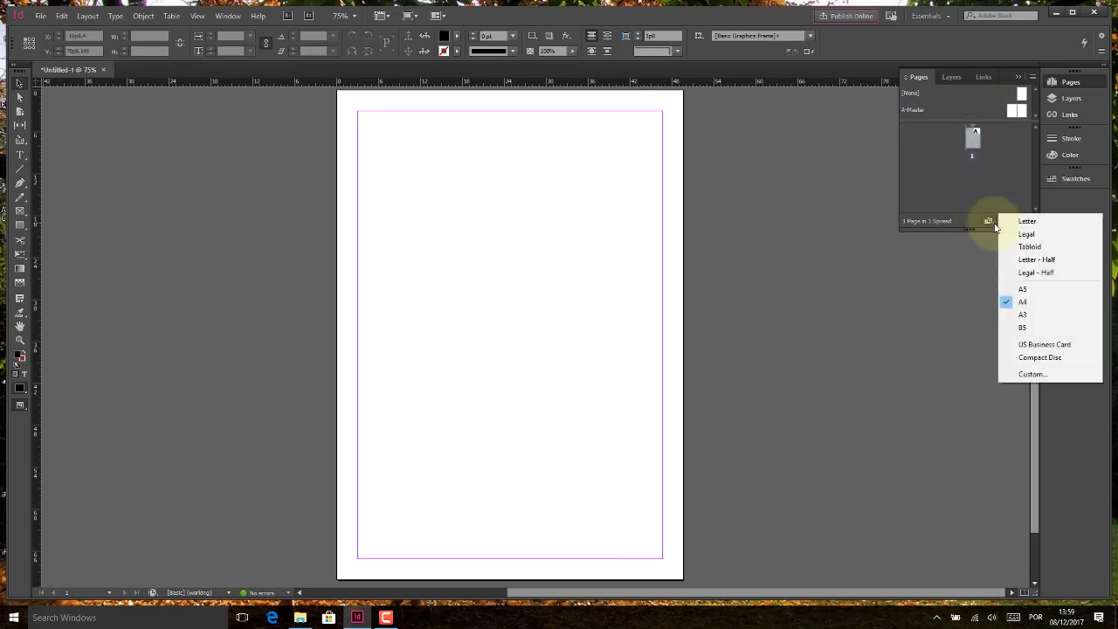
click(1029, 246)
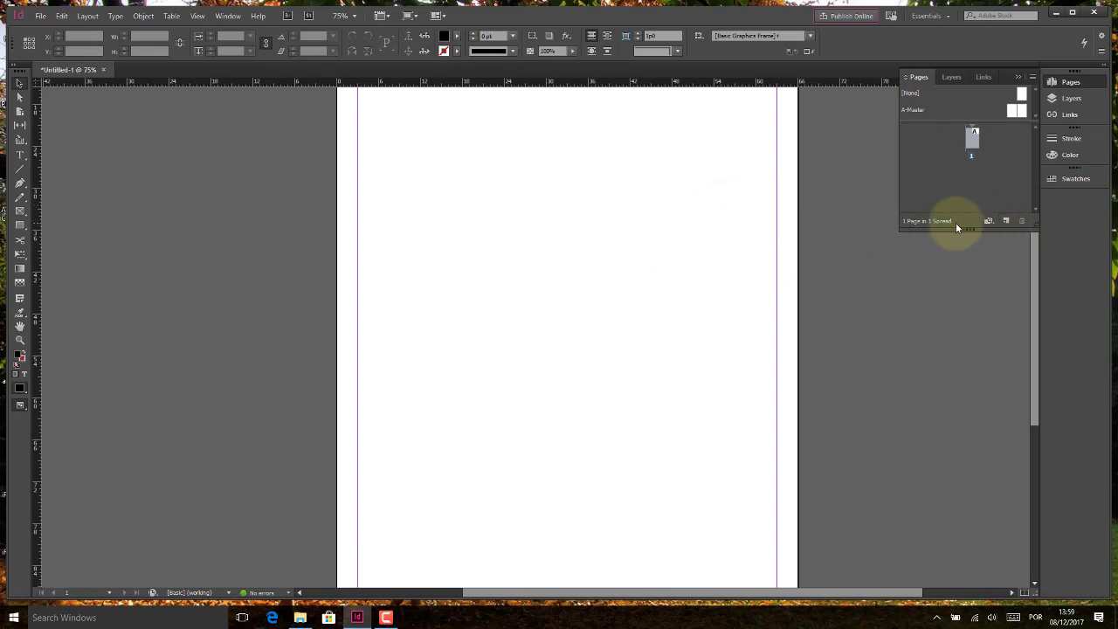
key(ctrl+minus)
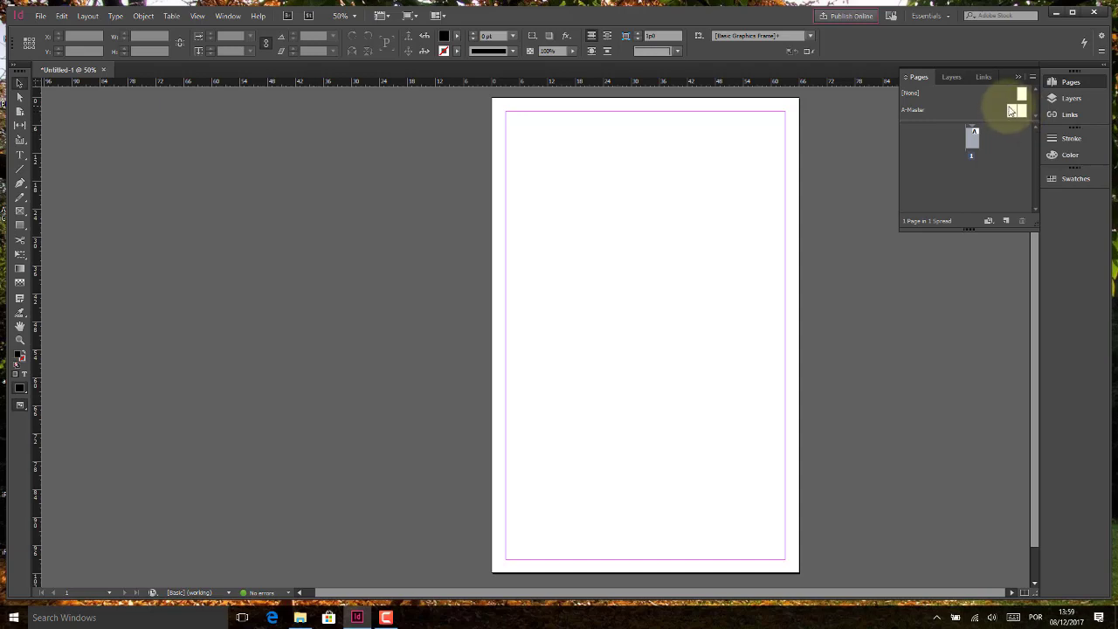
Create a new one-page print document with the Tabloid page size and facing pages.
click(40, 16)
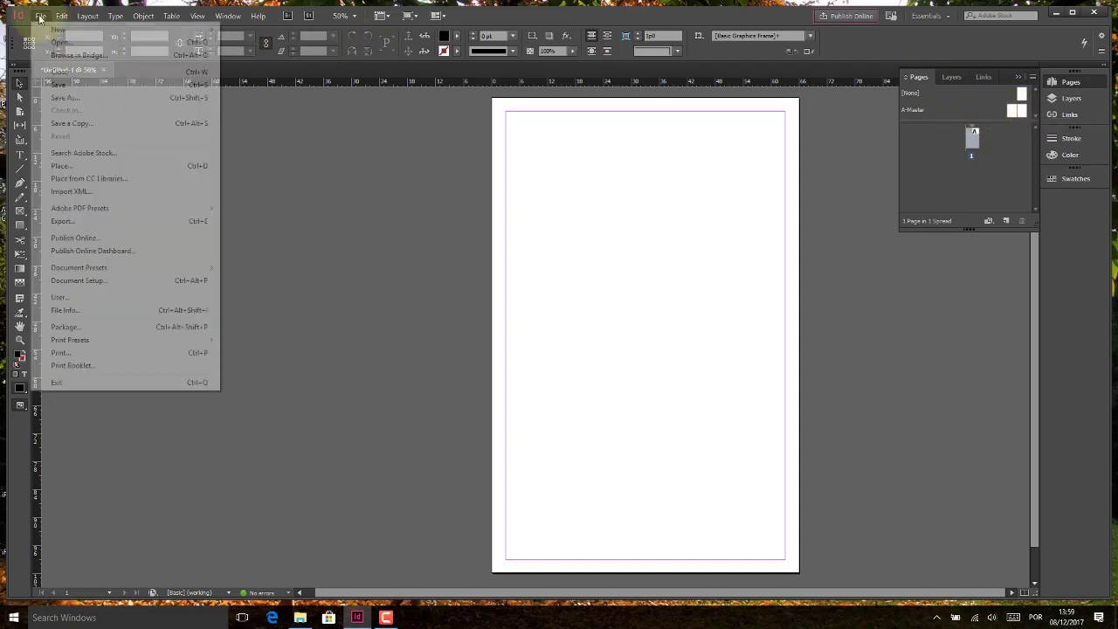
mouse_move(56, 33)
click(245, 28)
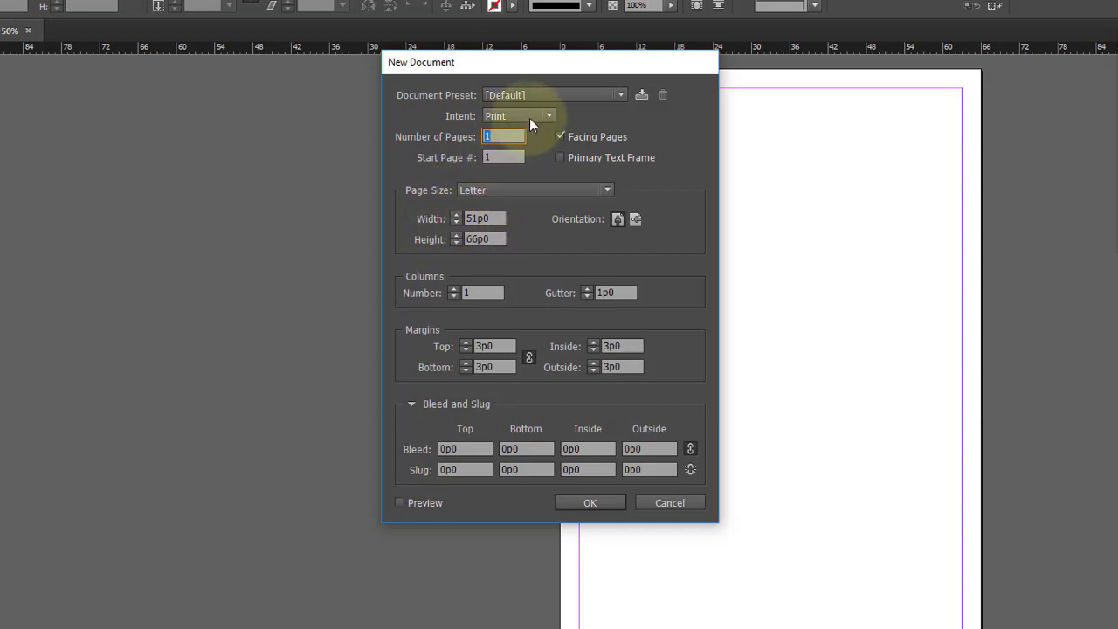
click(562, 185)
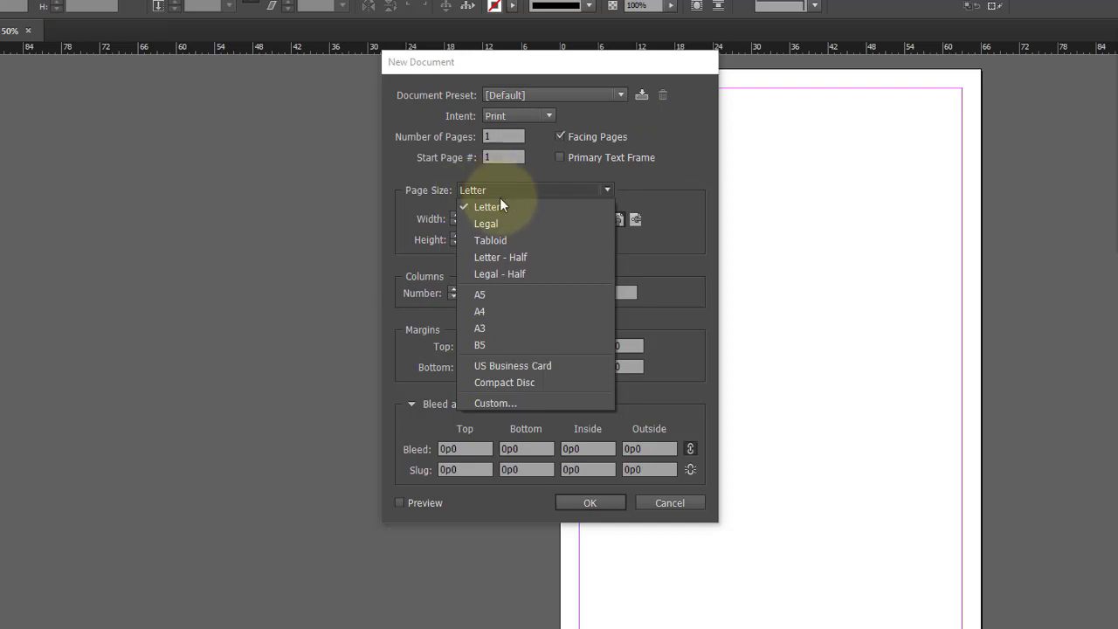
click(521, 238)
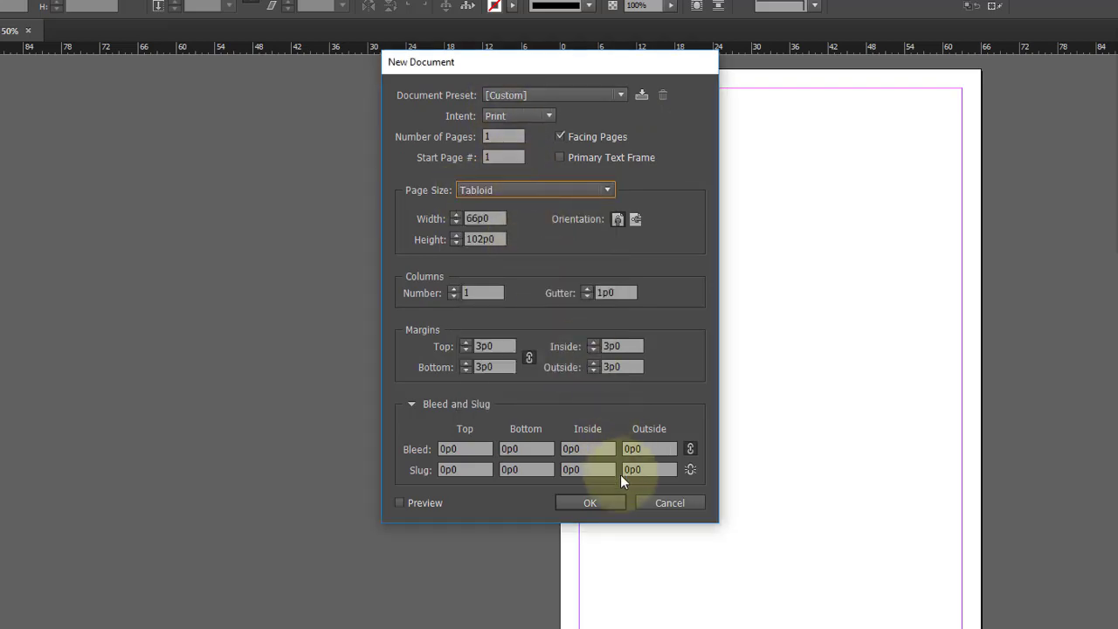
click(599, 498)
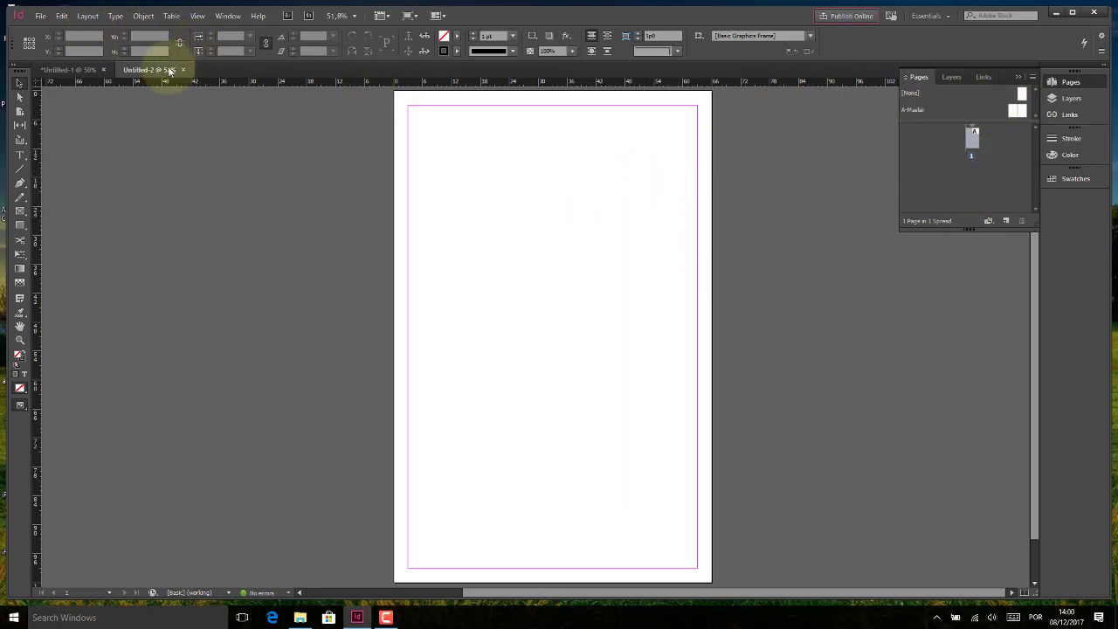
Return to the Untitled-1 document and change both pages of its A-Master spread to Tabloid.
click(83, 70)
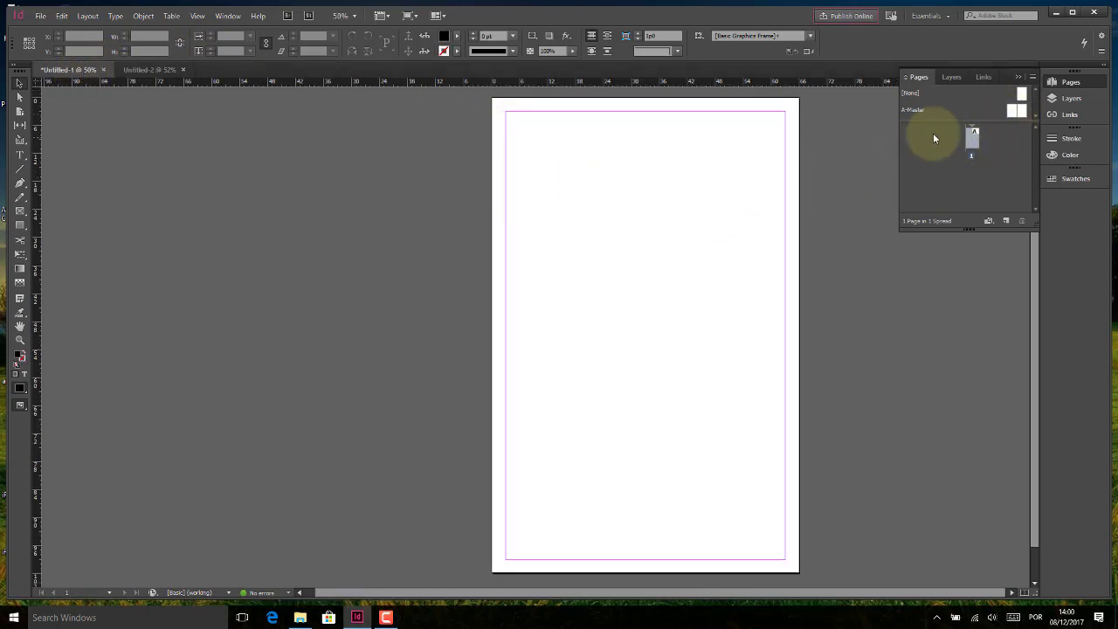
double_click(988, 110)
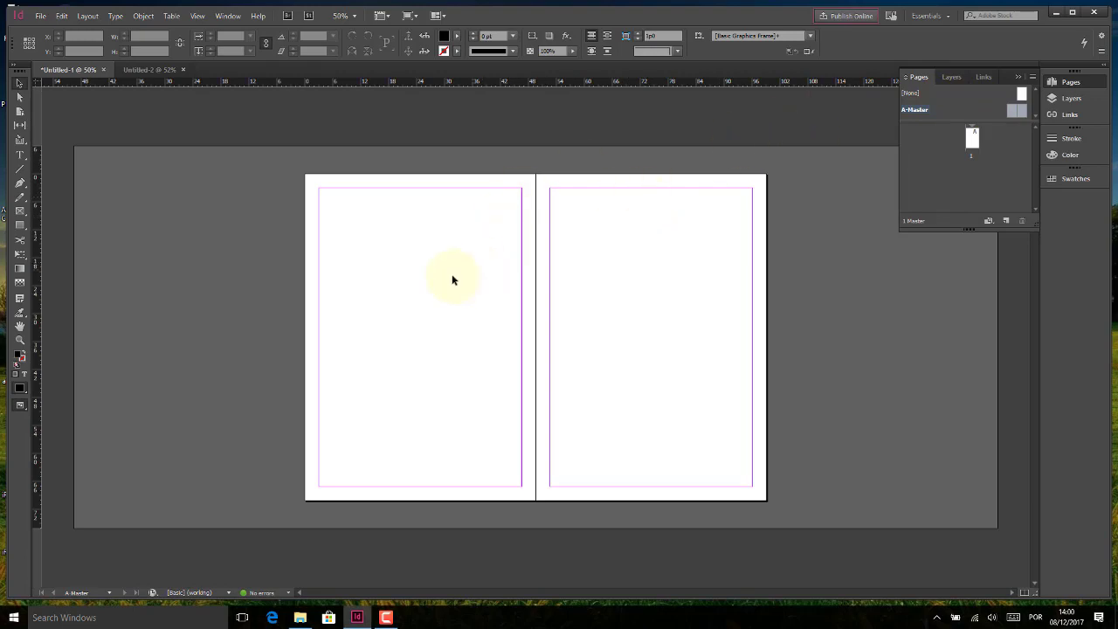
click(988, 221)
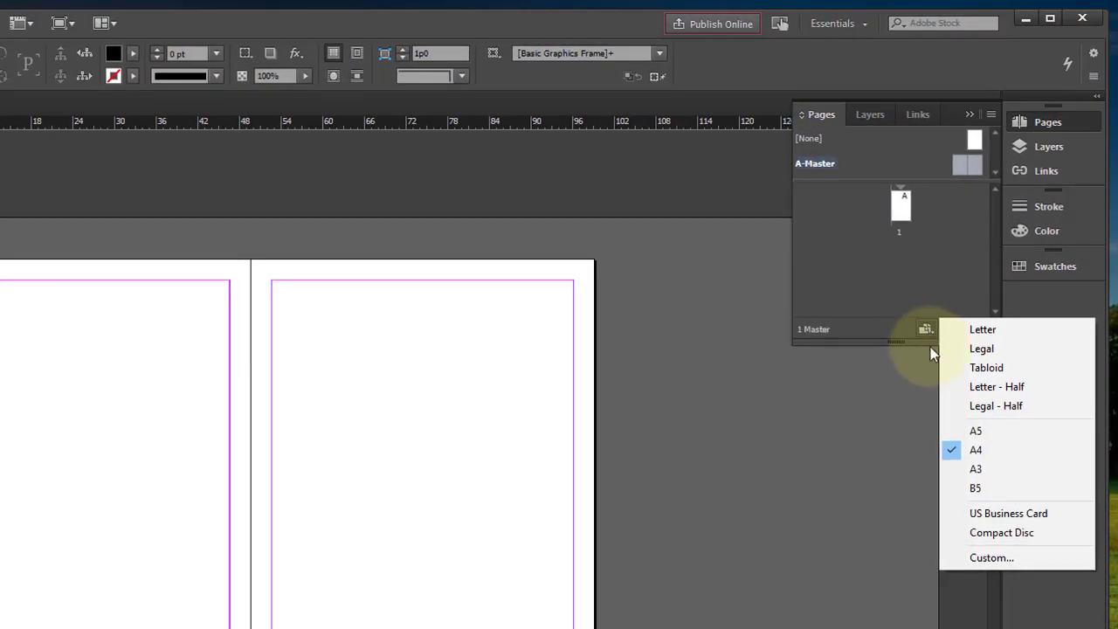
click(1013, 367)
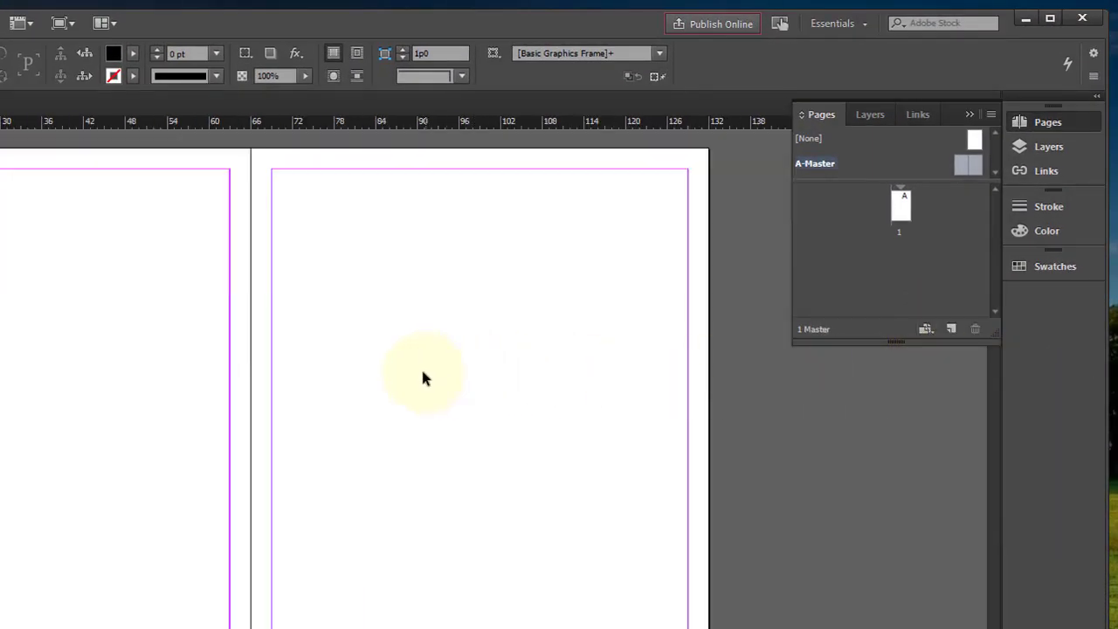
Display page 1 and add two pages based on A-Master after it.
click(899, 213)
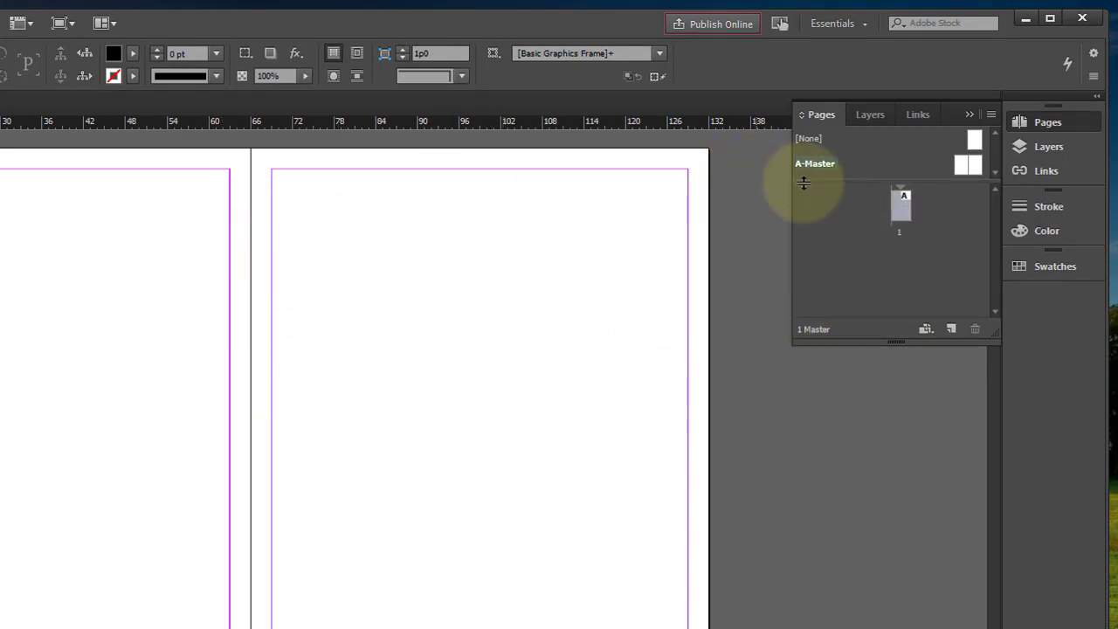
double_click(901, 206)
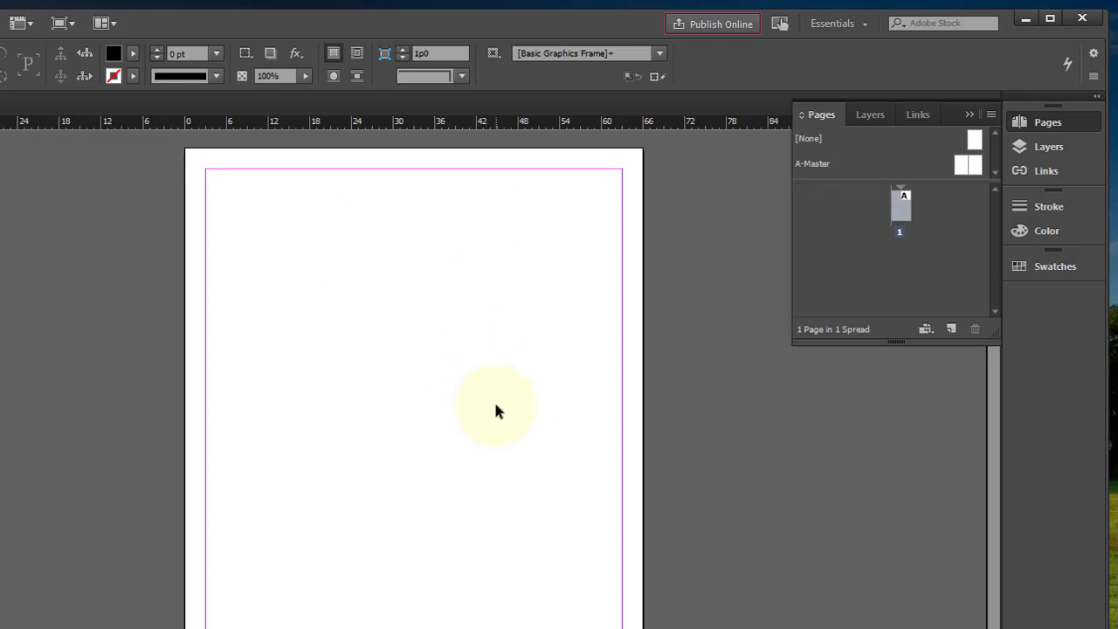
click(952, 331)
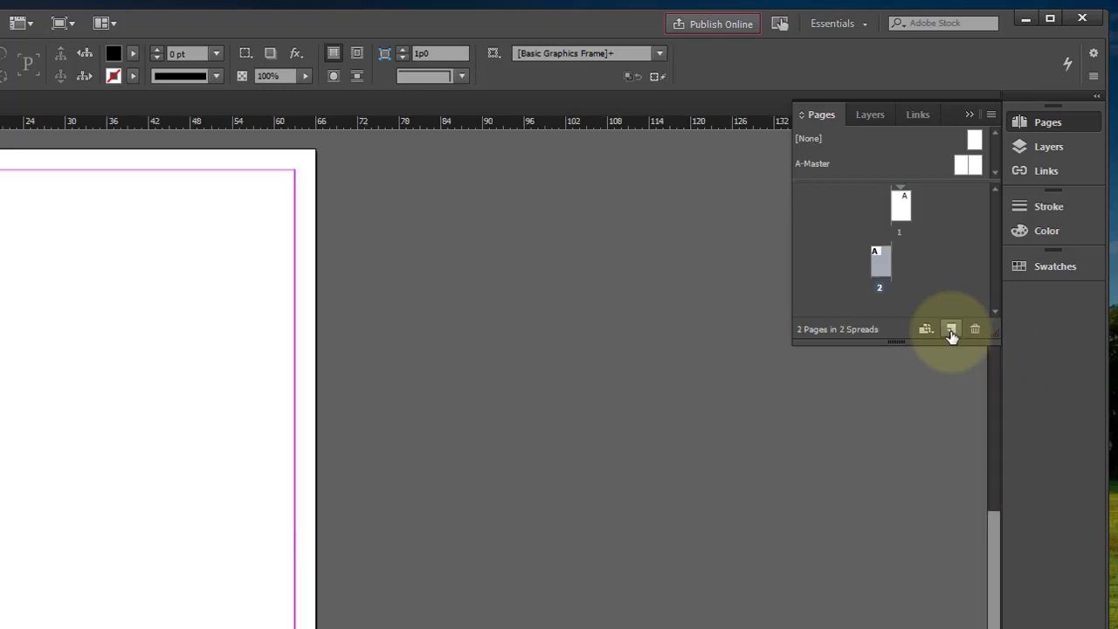
click(951, 331)
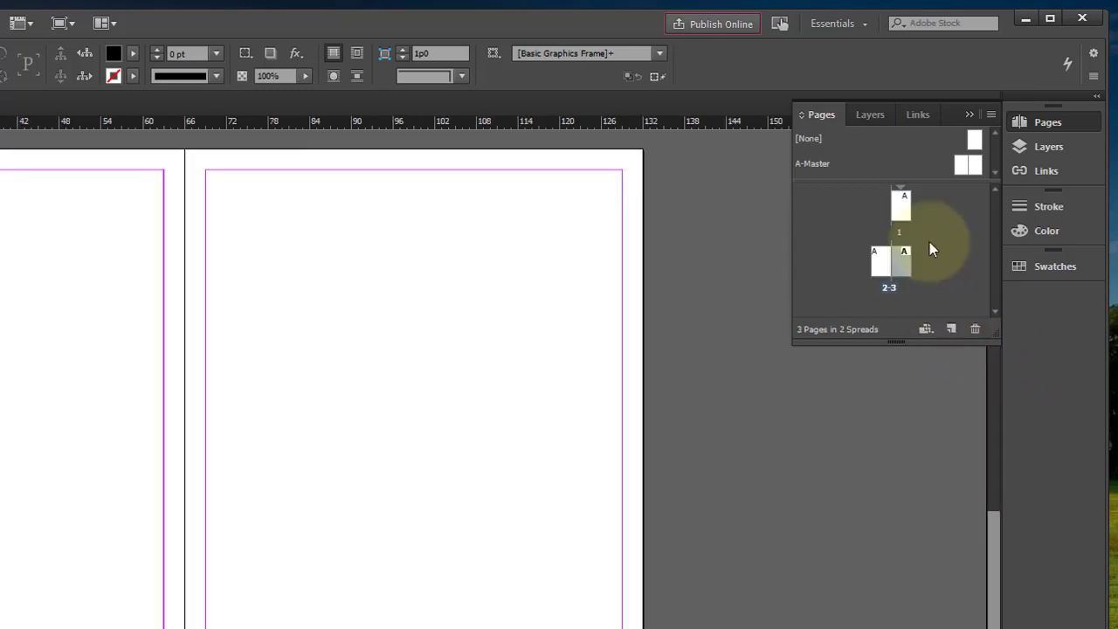
Compare page 1 with the 2-3 spread and add two more pages after that spread.
double_click(901, 202)
double_click(882, 262)
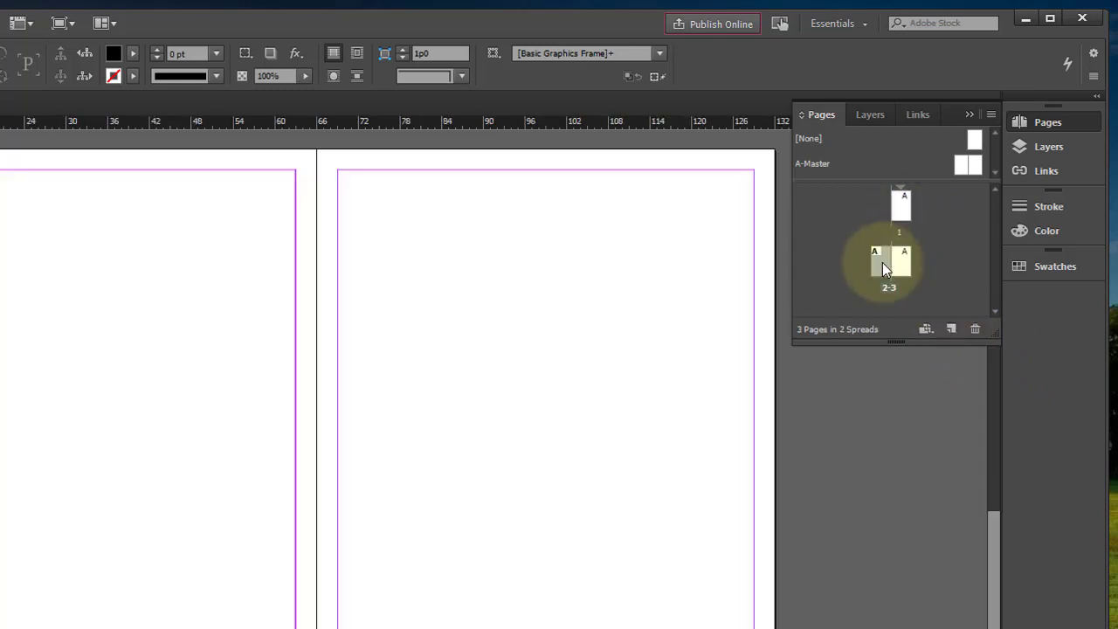
double_click(899, 204)
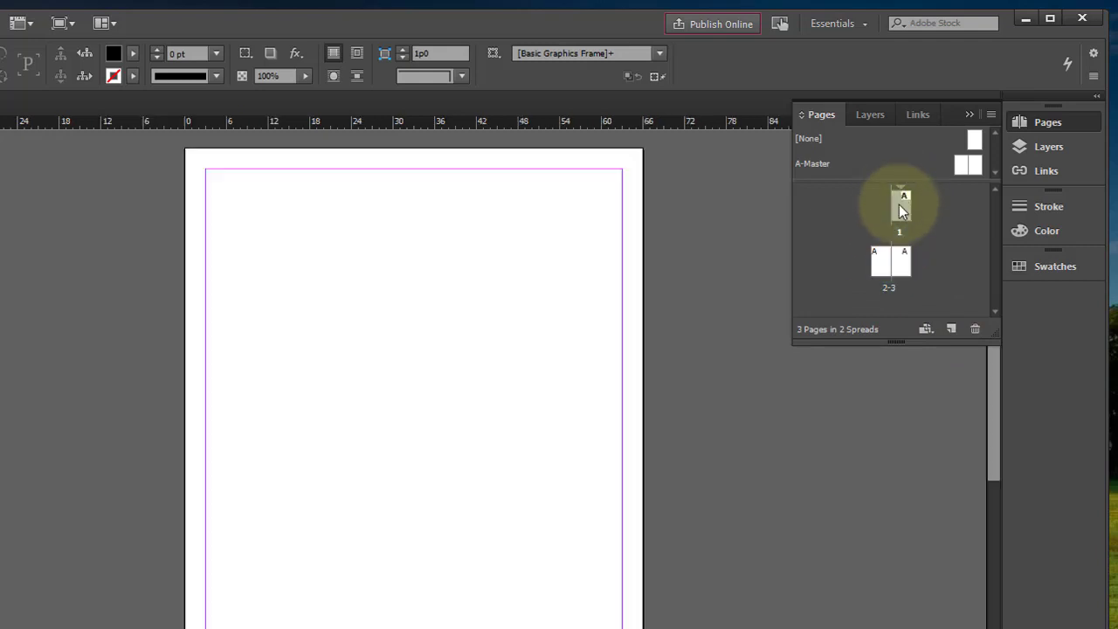
double_click(881, 260)
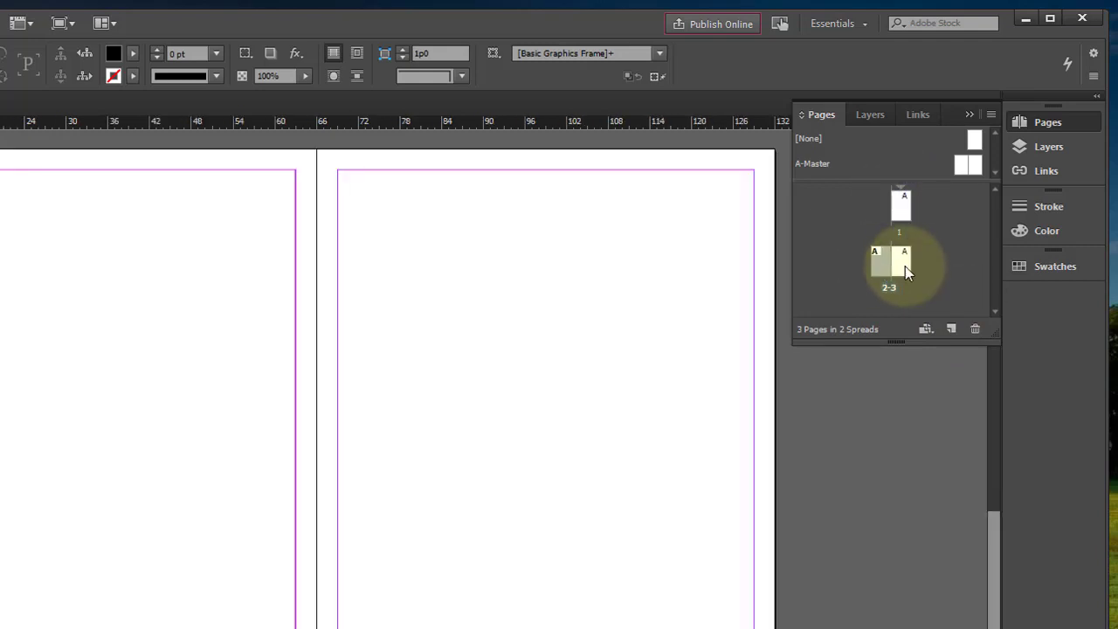
click(949, 328)
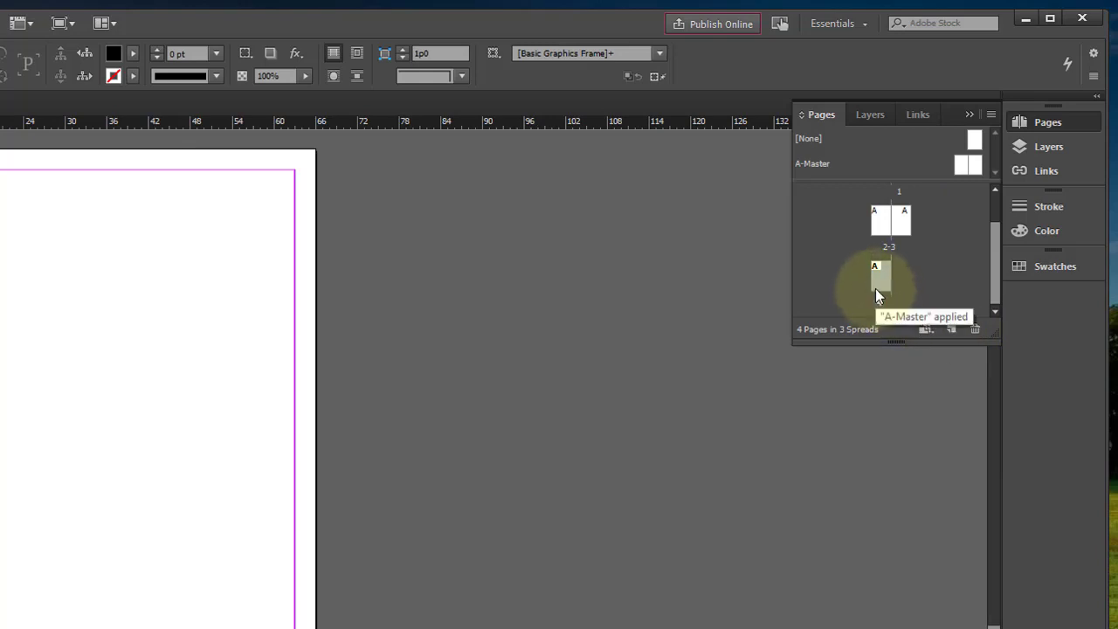
click(949, 329)
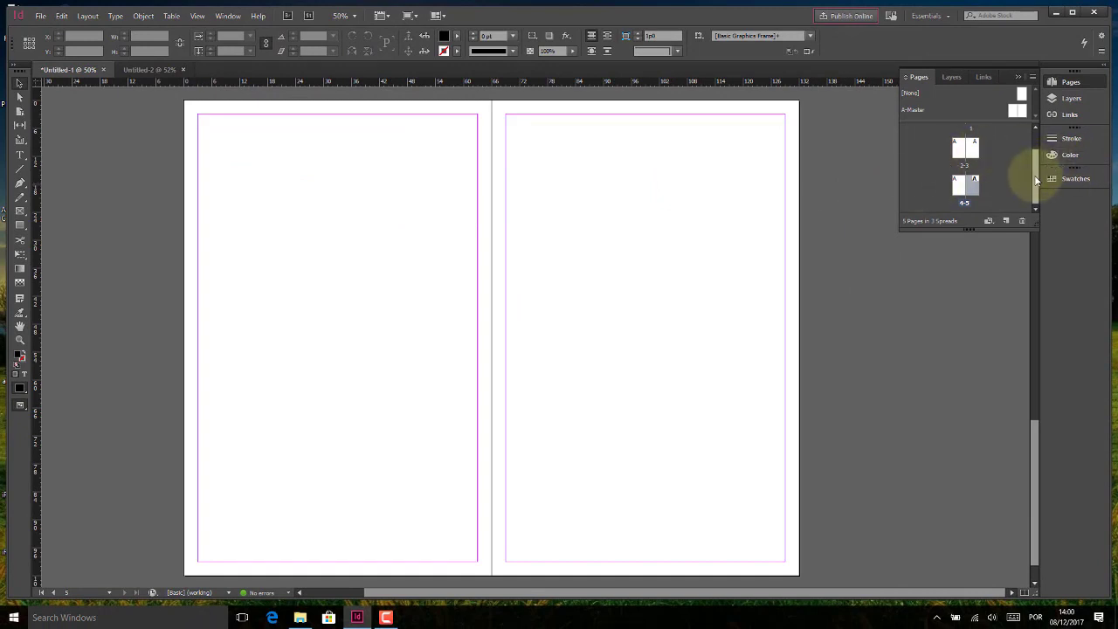
Review page 1 and the 2-3 spread, and add one more page after page 5.
drag(1034, 173, 1035, 140)
double_click(970, 137)
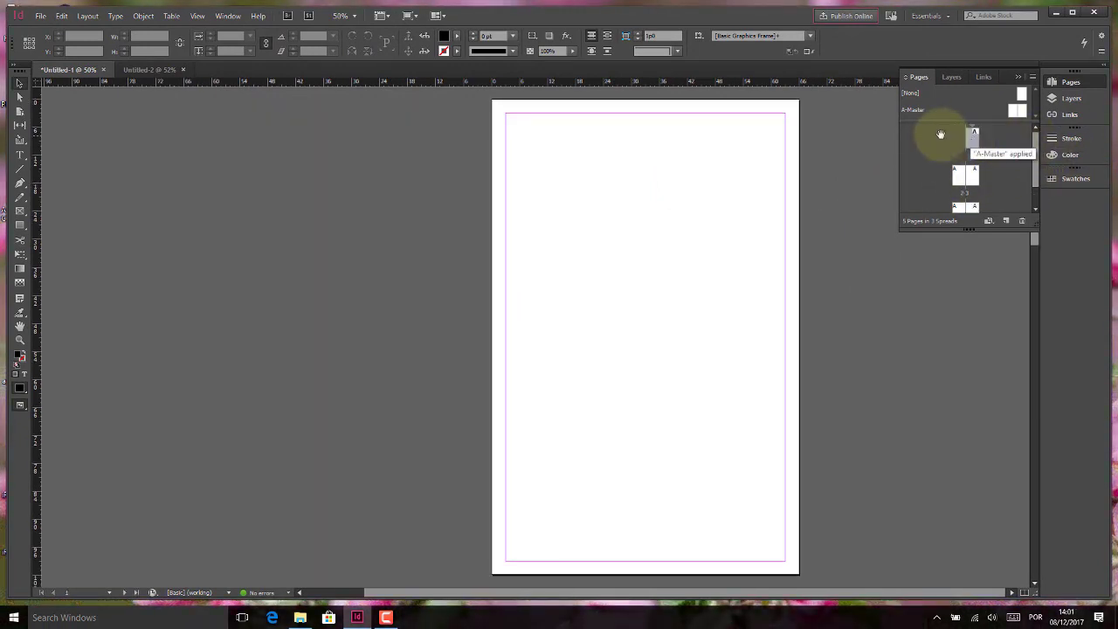
double_click(965, 175)
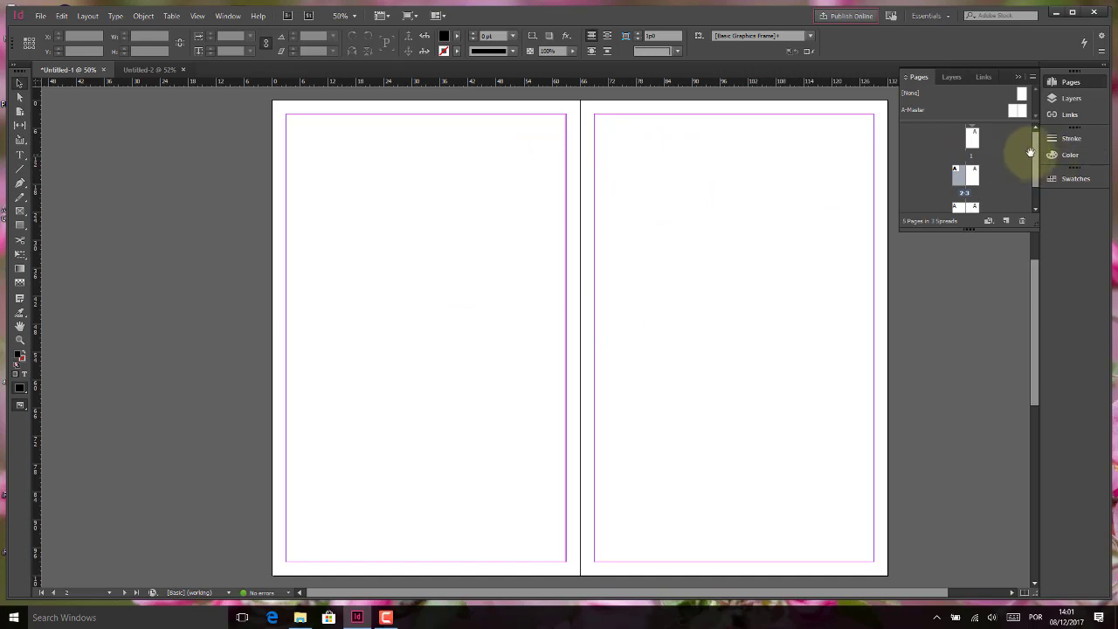
scroll(1029, 151, down, 1)
click(972, 186)
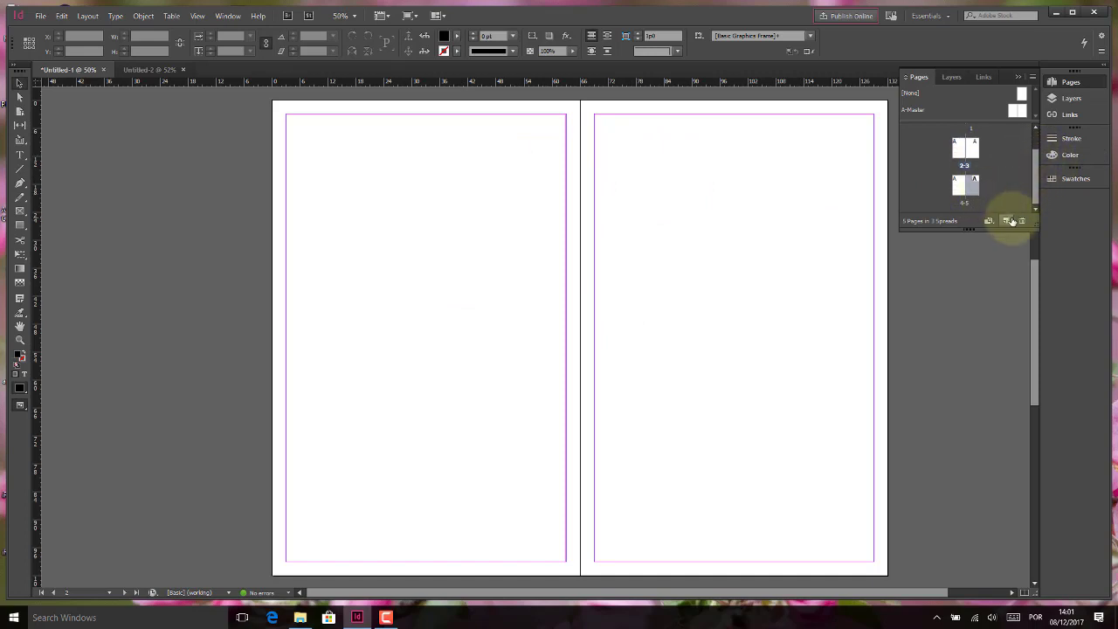
click(1007, 220)
Display page 1 and the 2-3 spread to compare the single page with the facing pages.
scroll(1035, 175, up, 2)
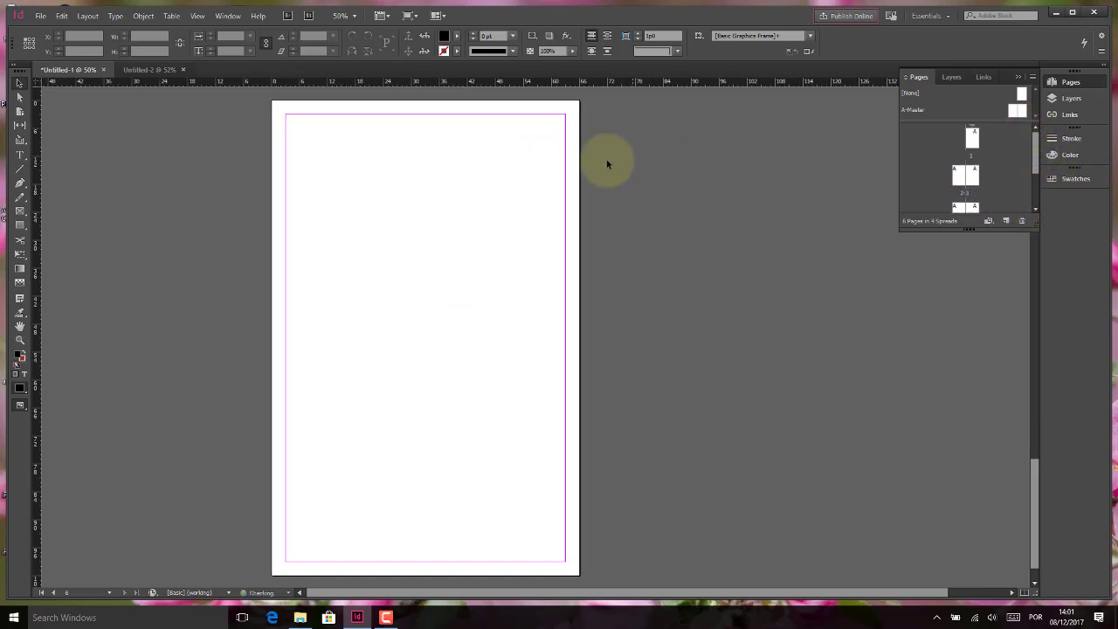
double_click(972, 137)
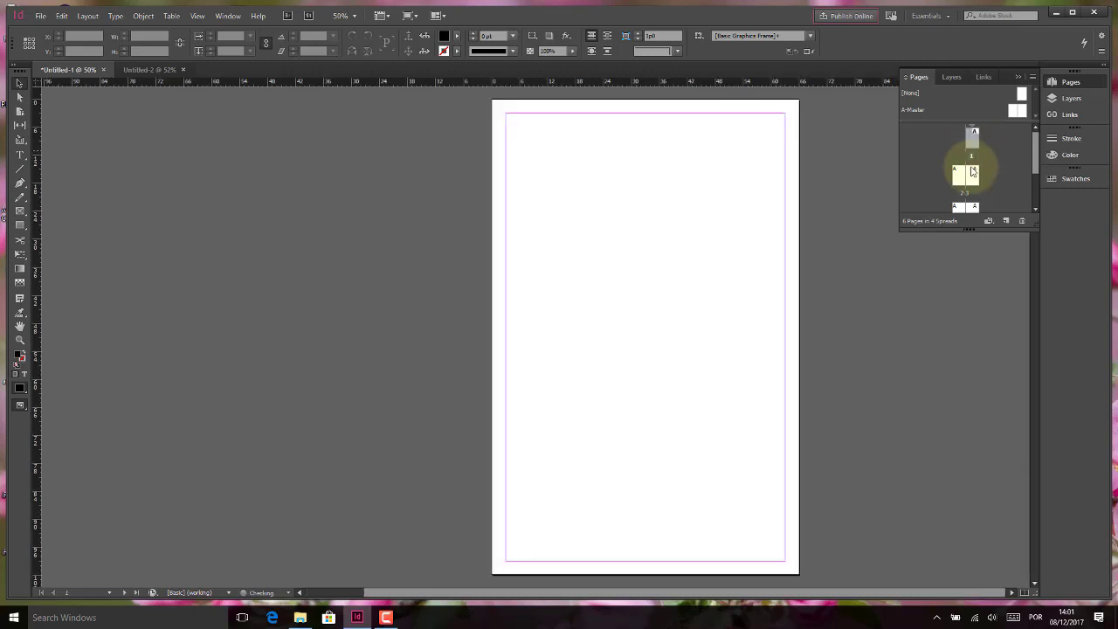
double_click(972, 173)
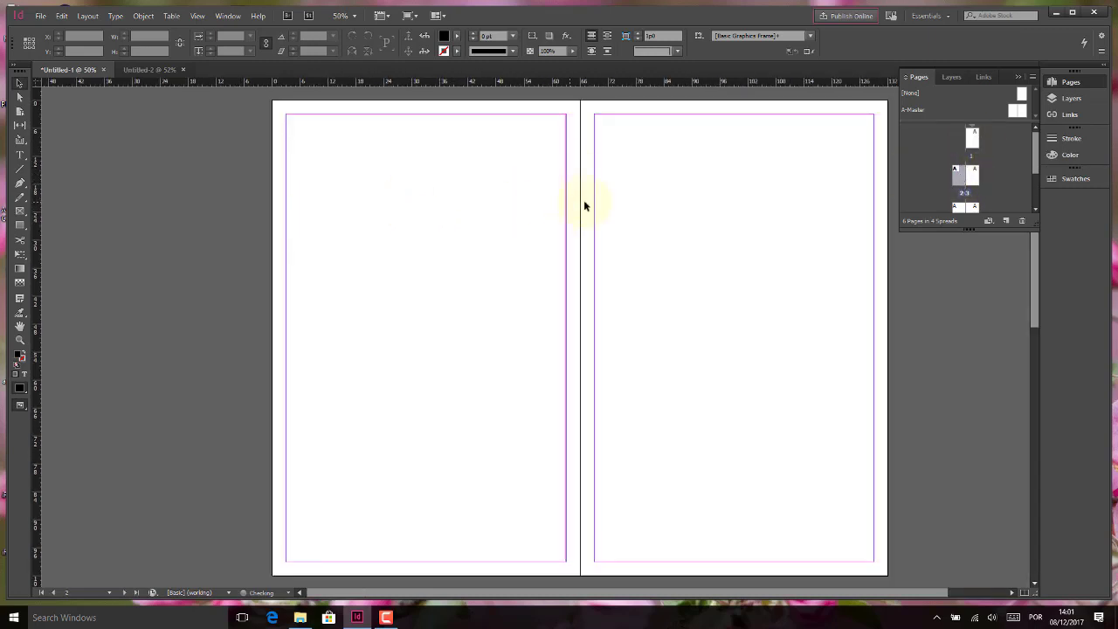
Display pages 3, 5 and 6, and return to page 1 to compare single pages with facing pages.
double_click(972, 175)
scroll(996, 175, down, 2)
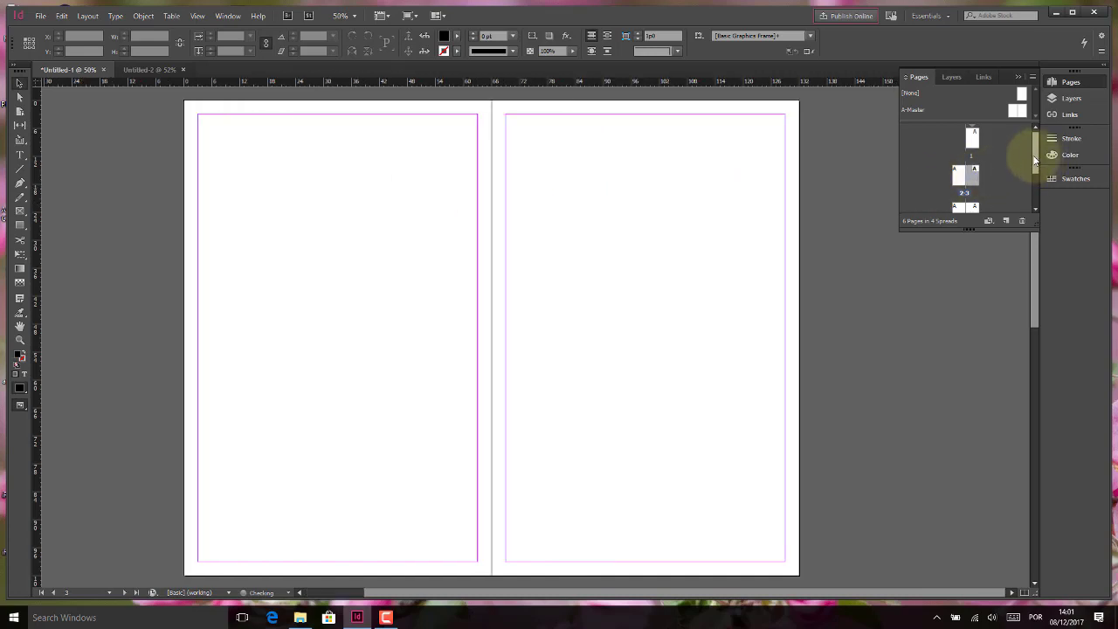
double_click(959, 155)
double_click(975, 155)
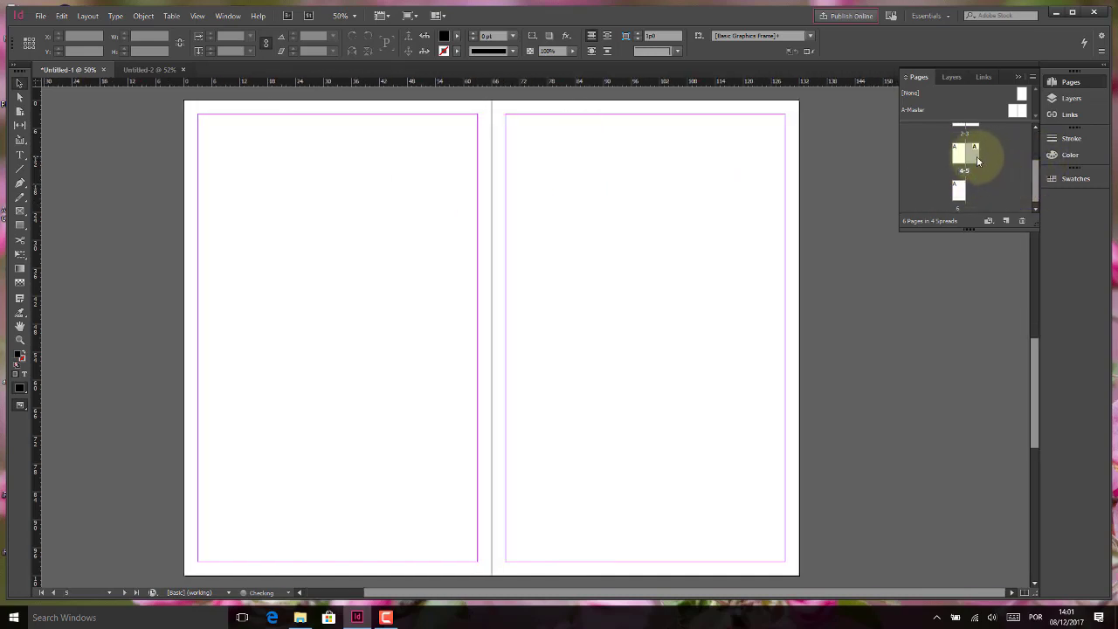
double_click(962, 192)
scroll(1023, 187, up, 2)
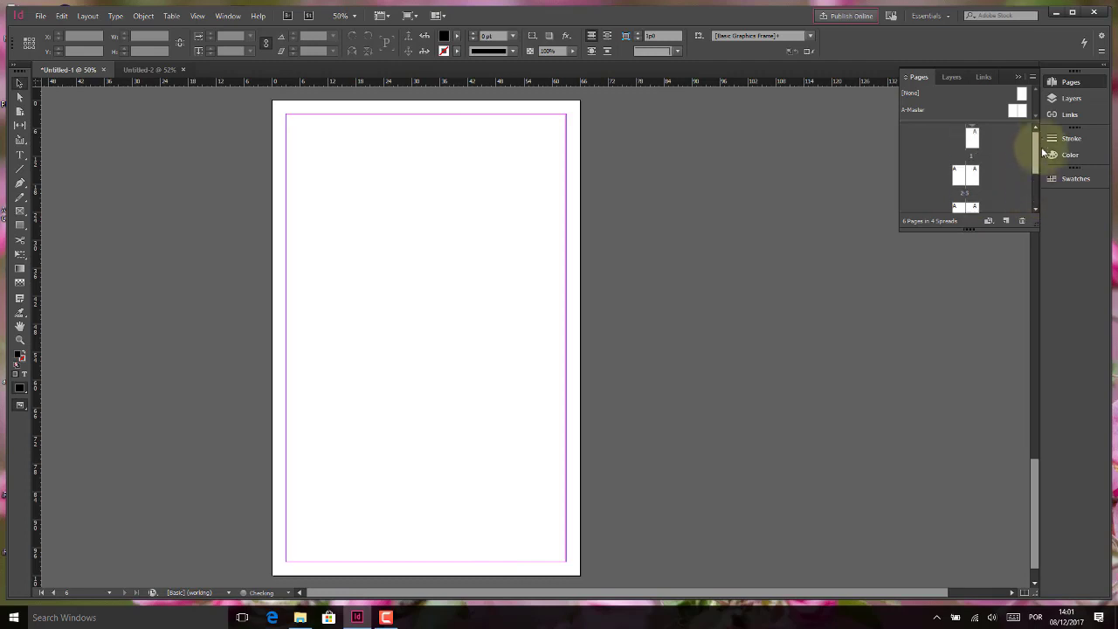
double_click(970, 136)
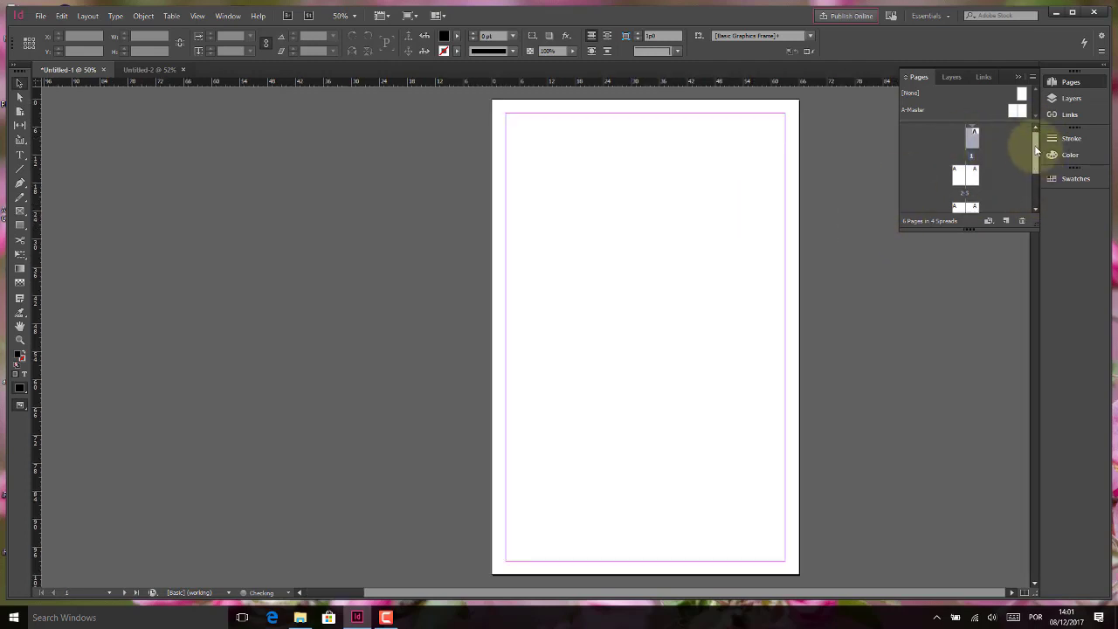
Insert two pages based on A-Master after page 3.
mouse_move(1035, 154)
mouse_down()
mouse_move(1037, 172)
mouse_move(1036, 119)
mouse_move(1036, 180)
mouse_move(1036, 125)
mouse_move(1036, 158)
mouse_up()
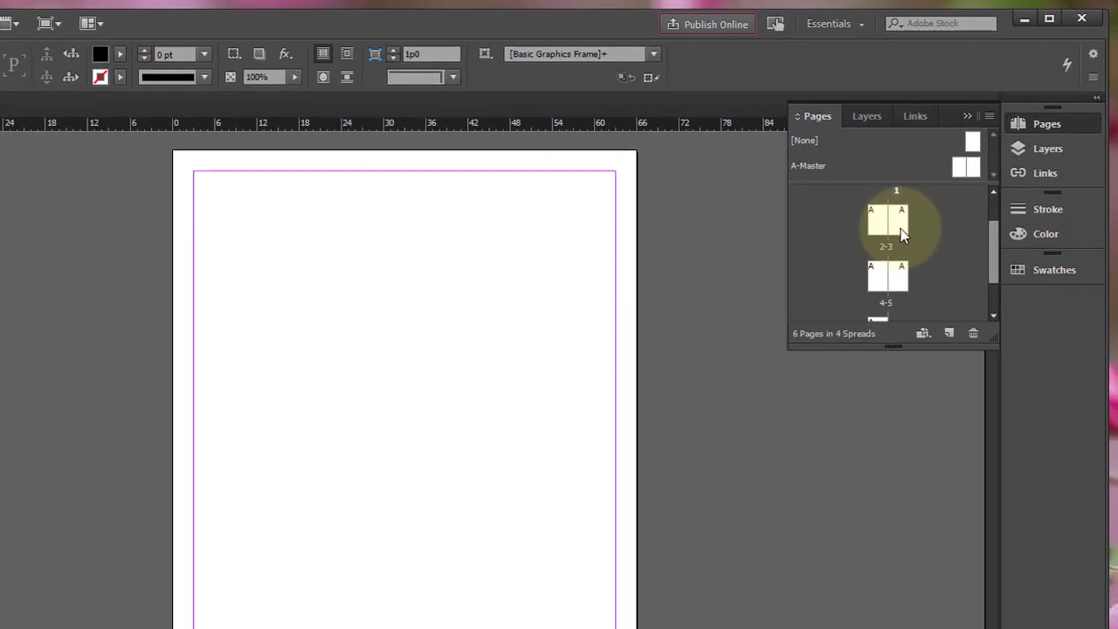
click(901, 232)
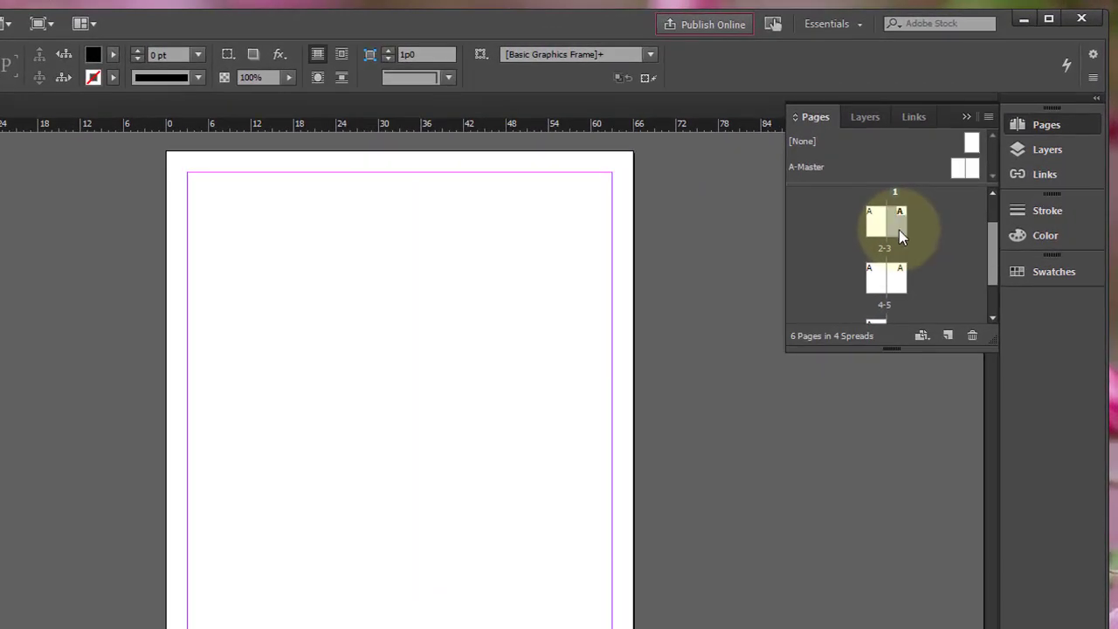
double_click(899, 230)
right_click(901, 228)
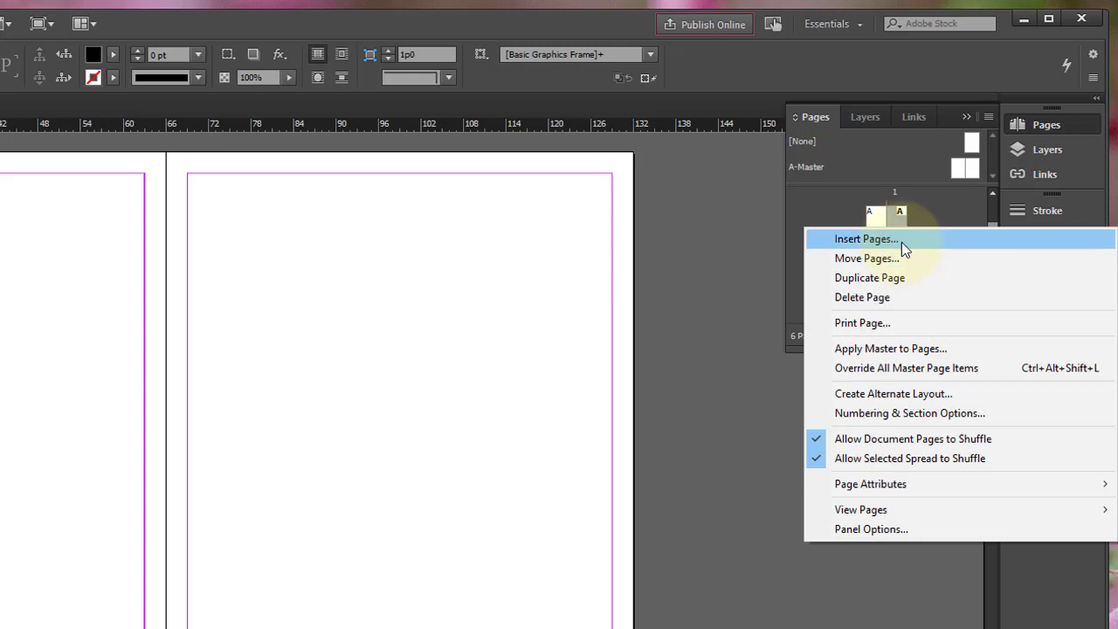
click(903, 240)
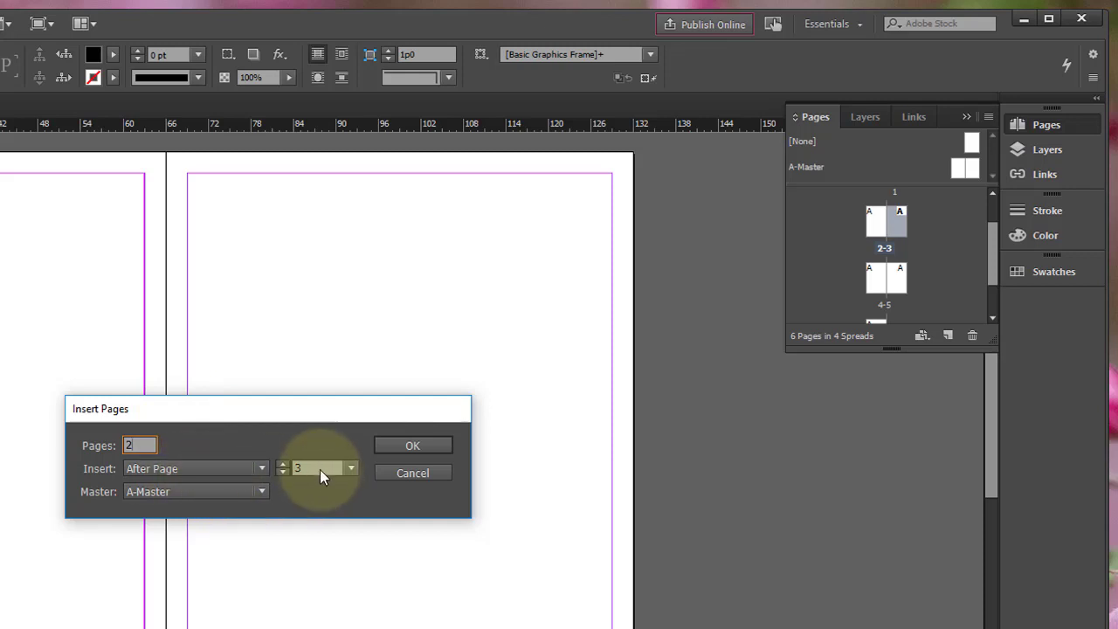
click(247, 491)
click(247, 492)
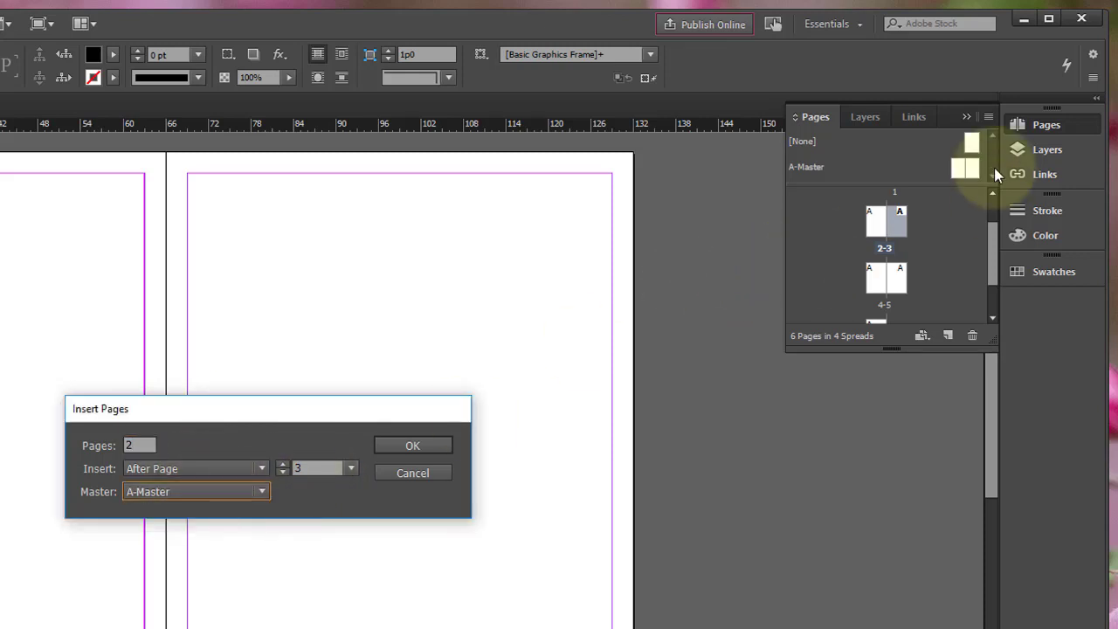
click(412, 445)
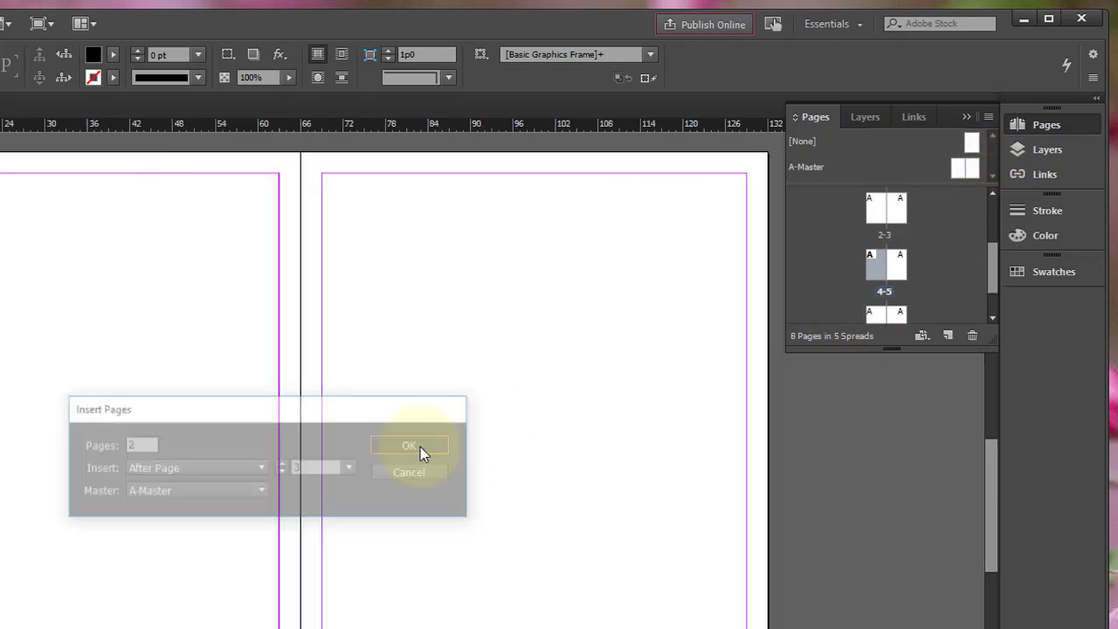
Move page 2 further back within the current document, to the page 5 position.
click(900, 260)
drag(999, 265, 998, 292)
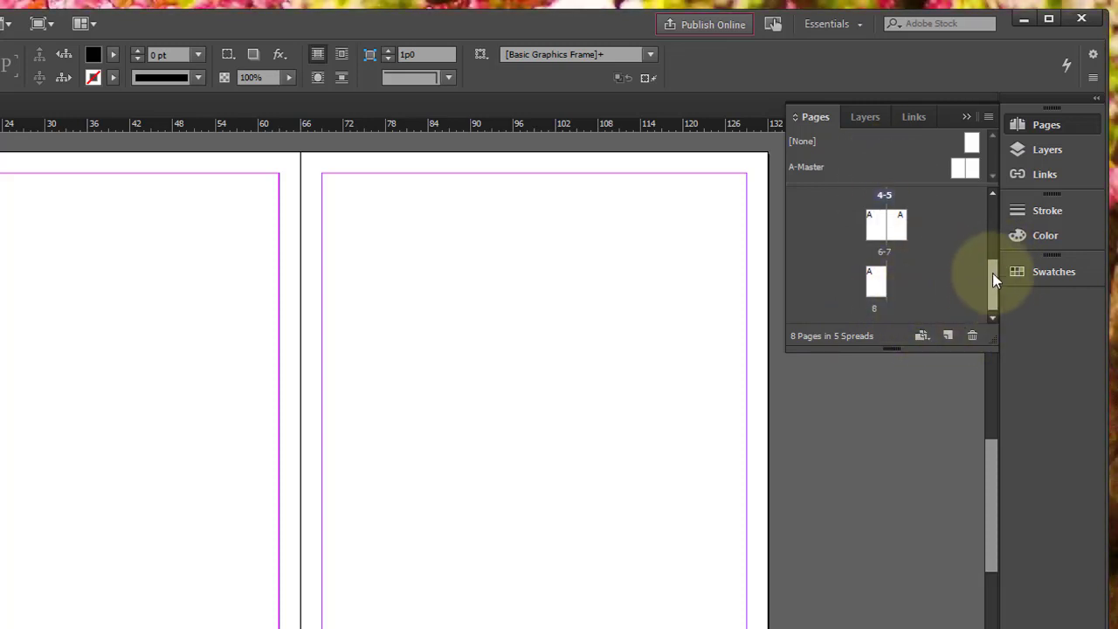
drag(992, 278, 993, 251)
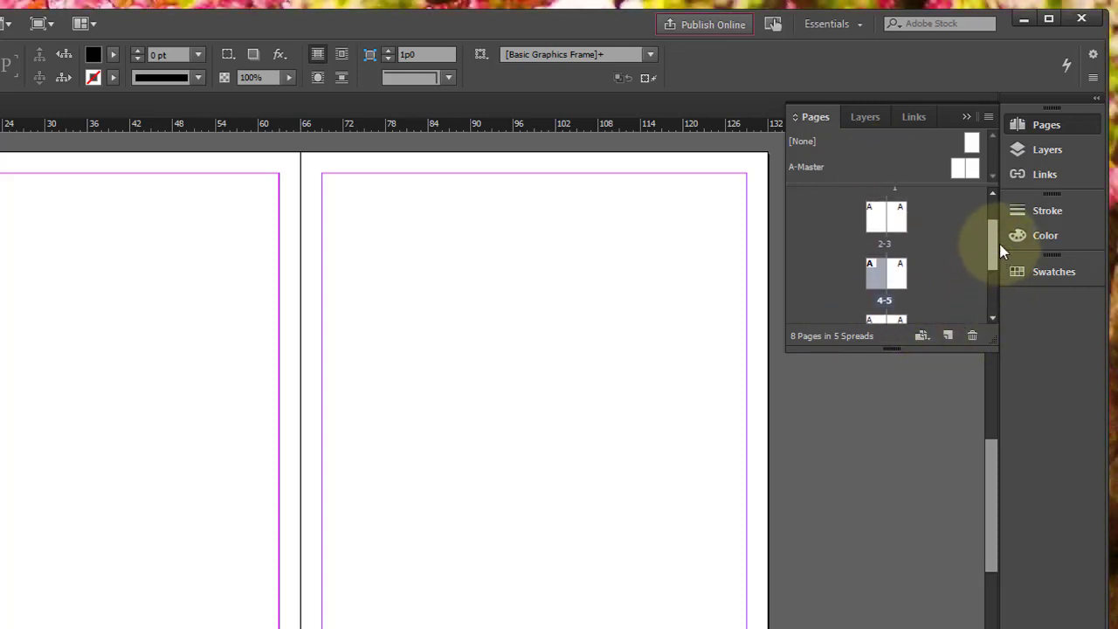
click(871, 226)
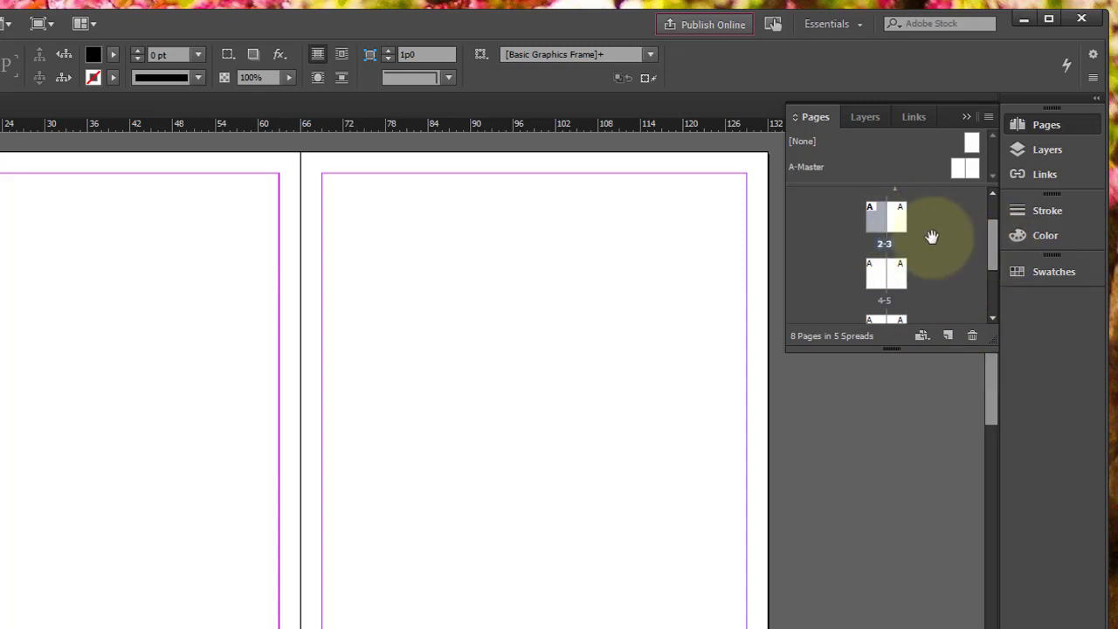
double_click(879, 221)
right_click(877, 220)
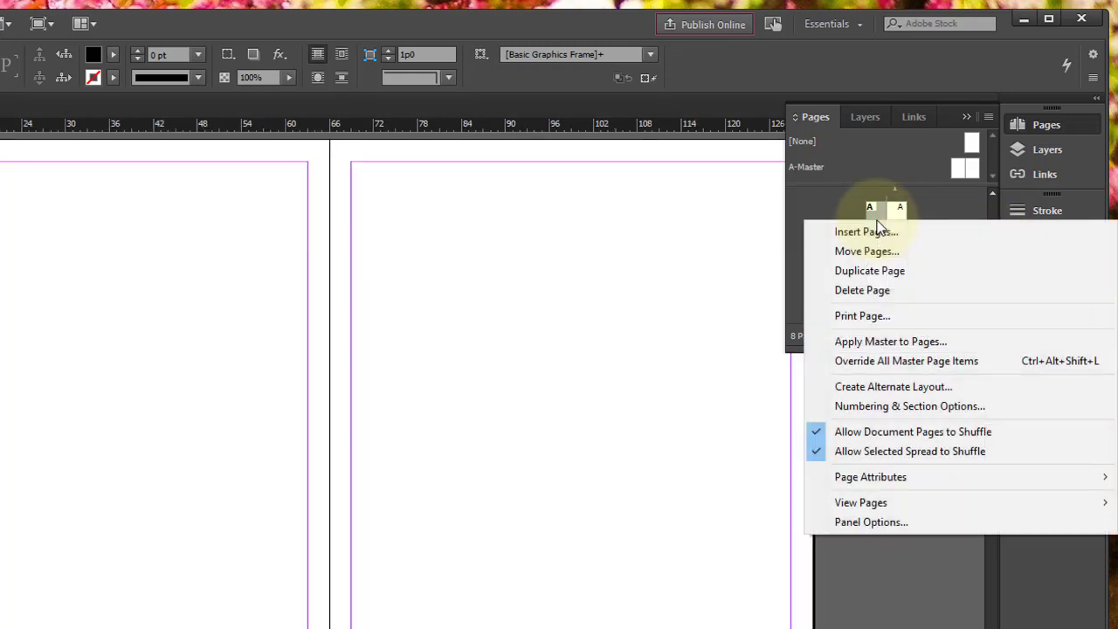
click(909, 251)
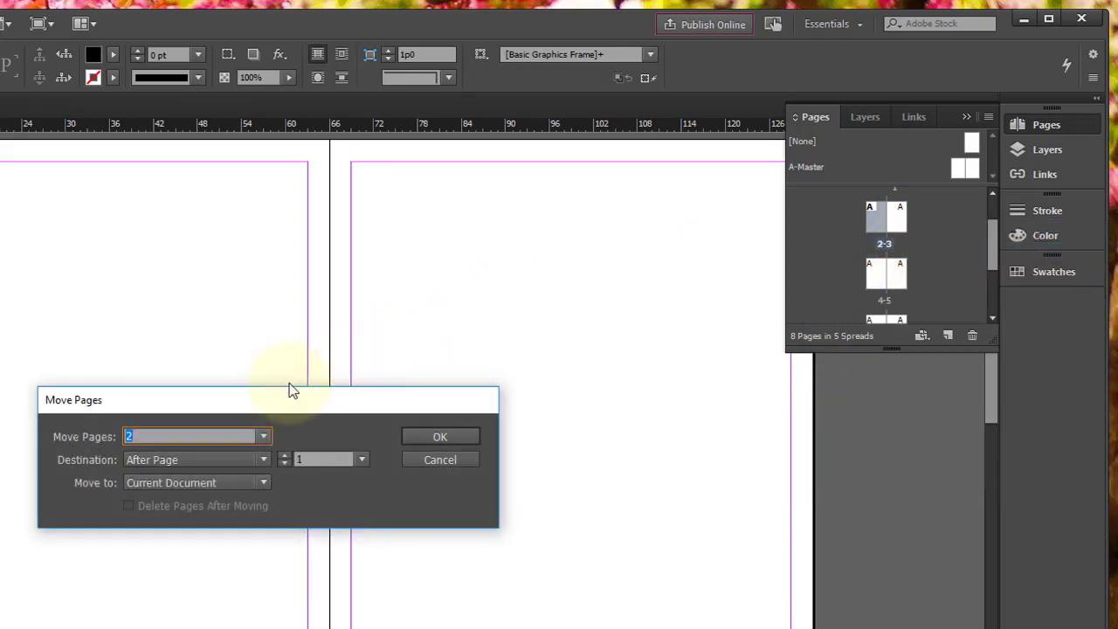
click(285, 455)
click(285, 455)
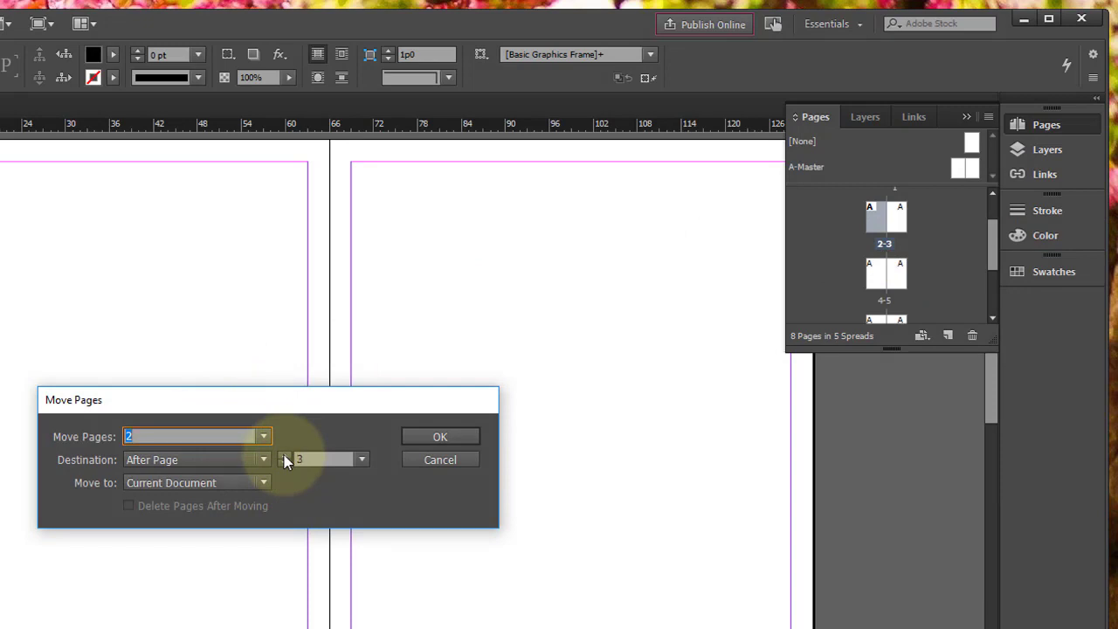
click(441, 436)
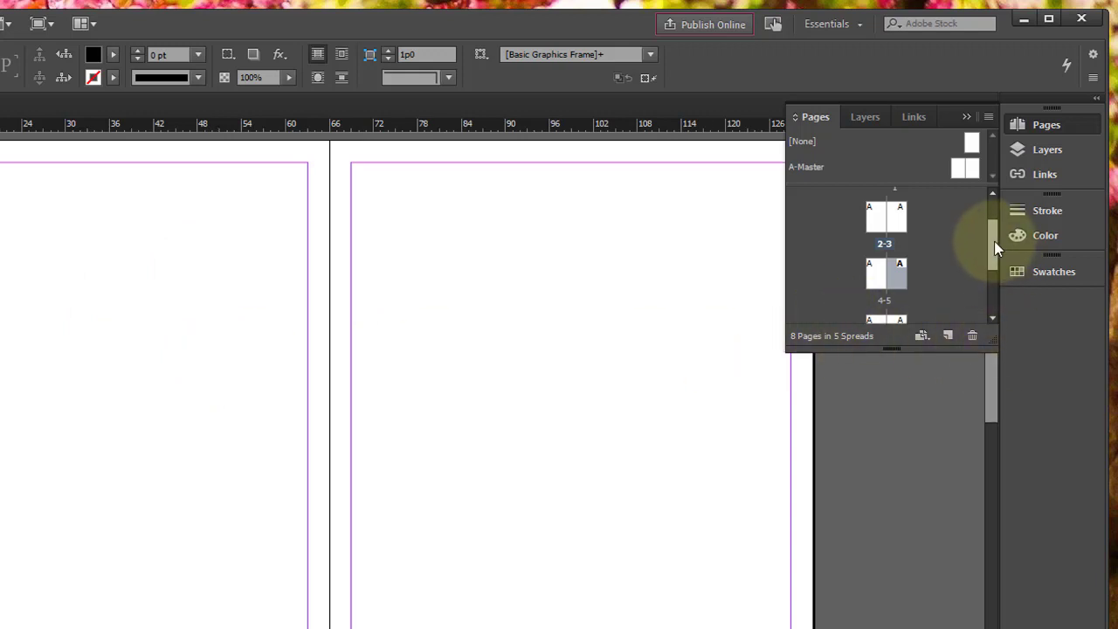
Select page 1 and review the commands available for moving, duplicating and deleting its spread.
drag(993, 243, 995, 204)
right_click(911, 214)
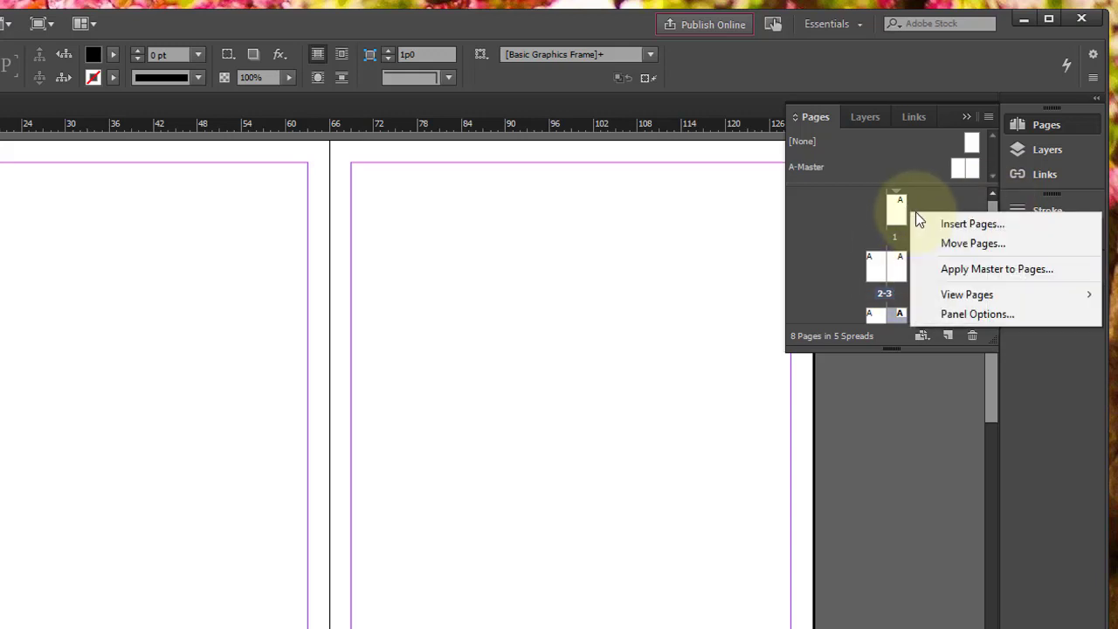
click(903, 208)
right_click(905, 222)
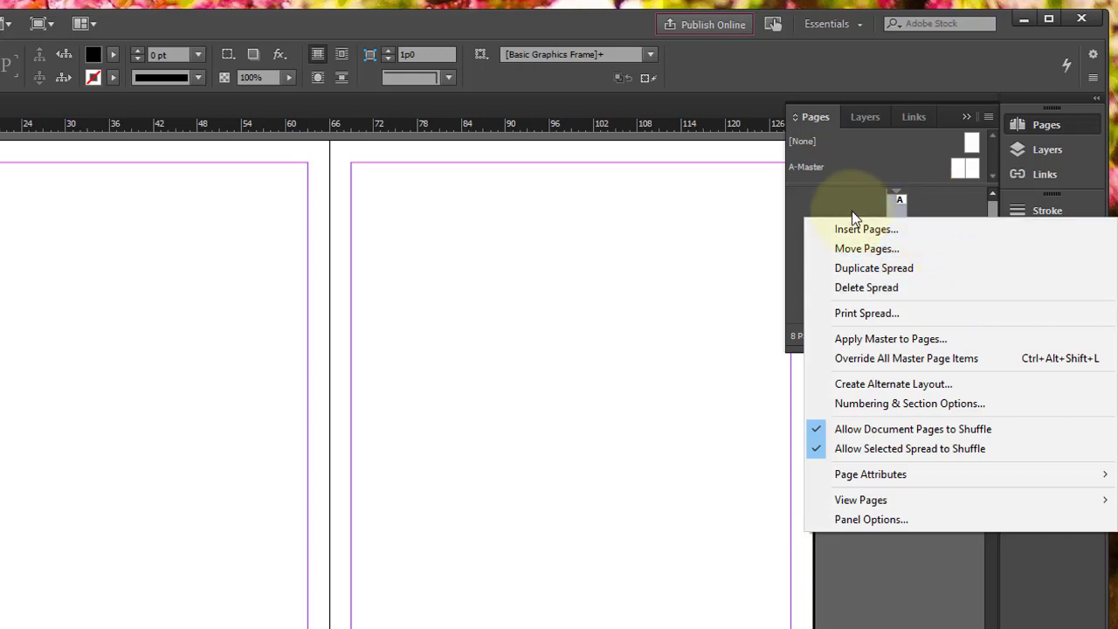
click(865, 187)
right_click(903, 215)
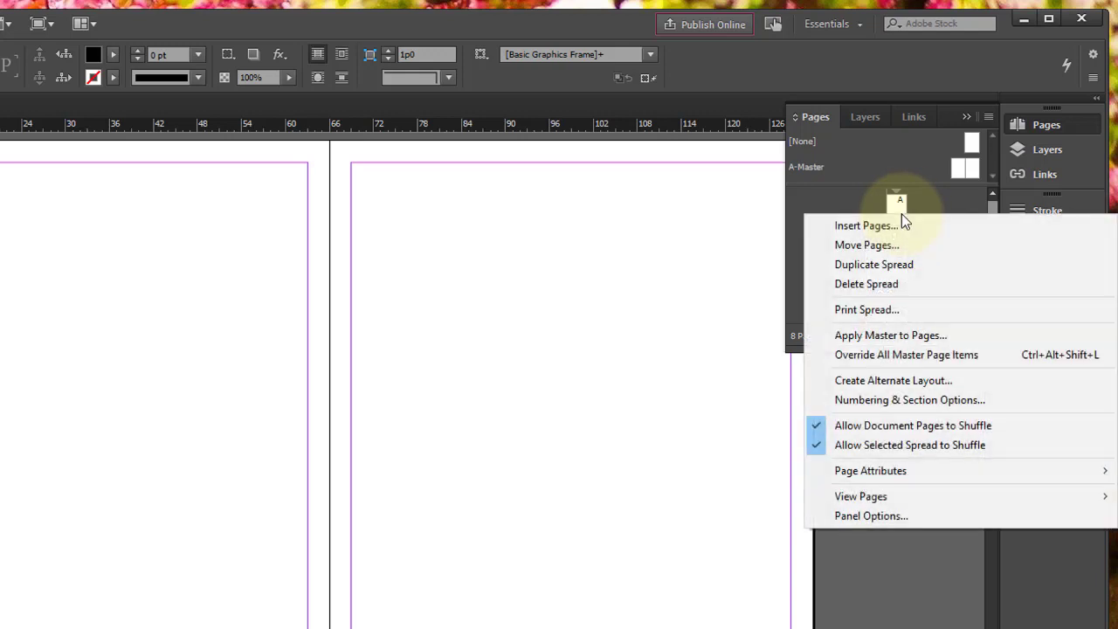
click(903, 200)
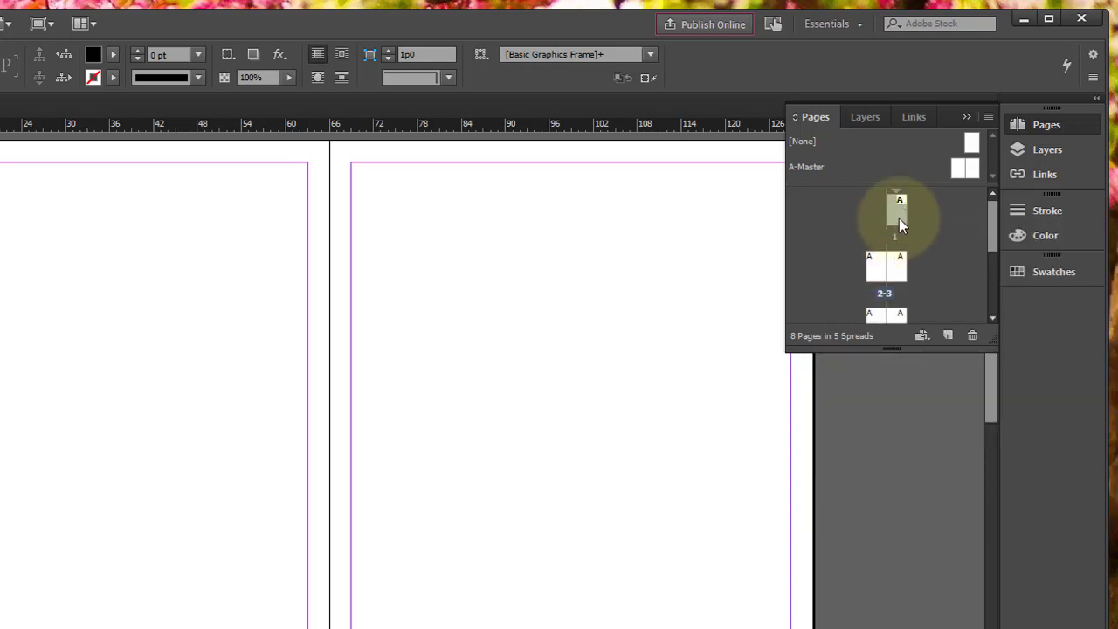
right_click(901, 216)
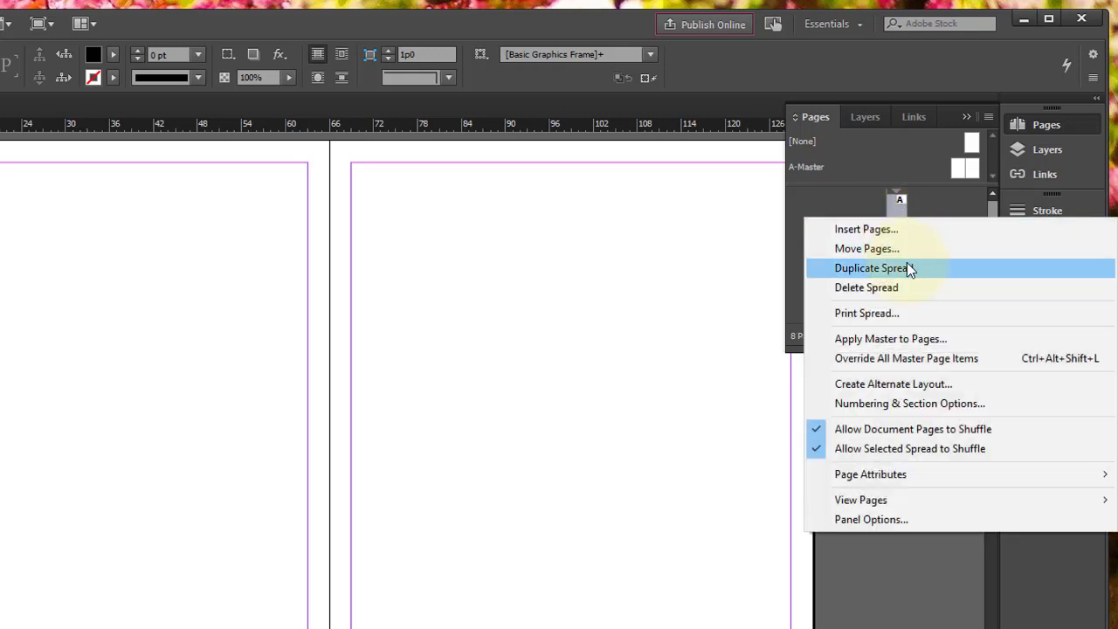
click(927, 204)
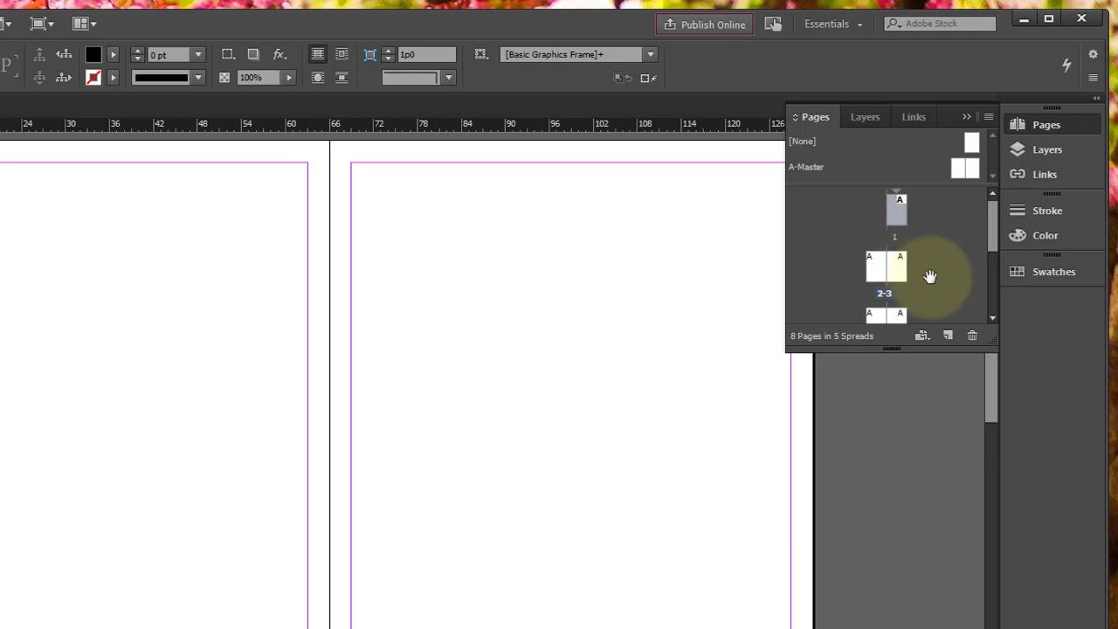
Delete pages from the front of the document, starting with page 1, until three pages are left.
click(972, 337)
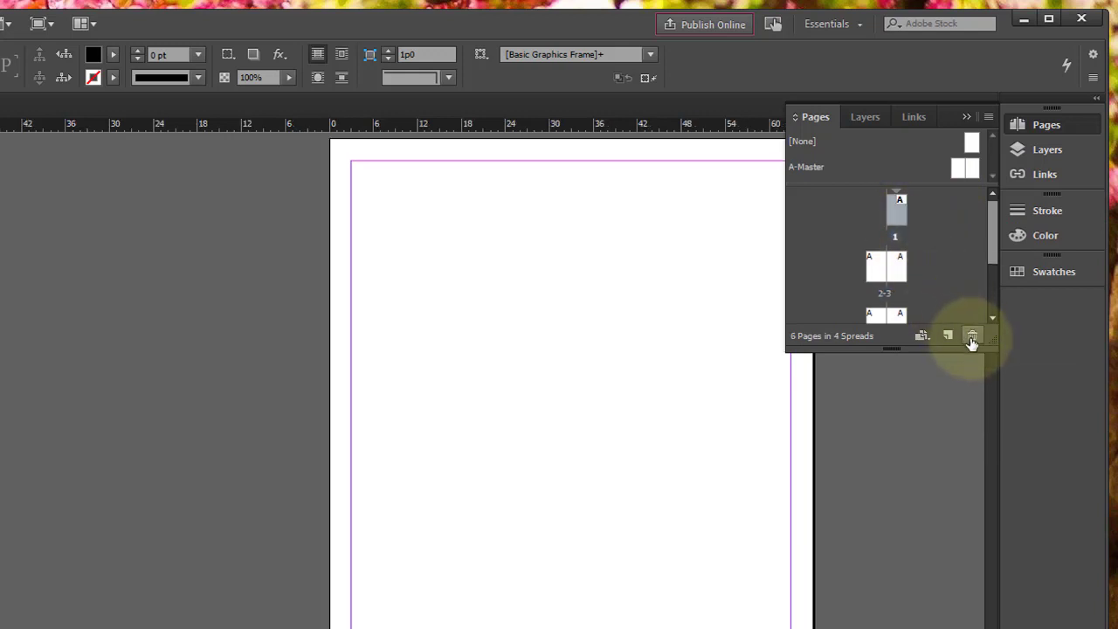
click(972, 338)
click(971, 337)
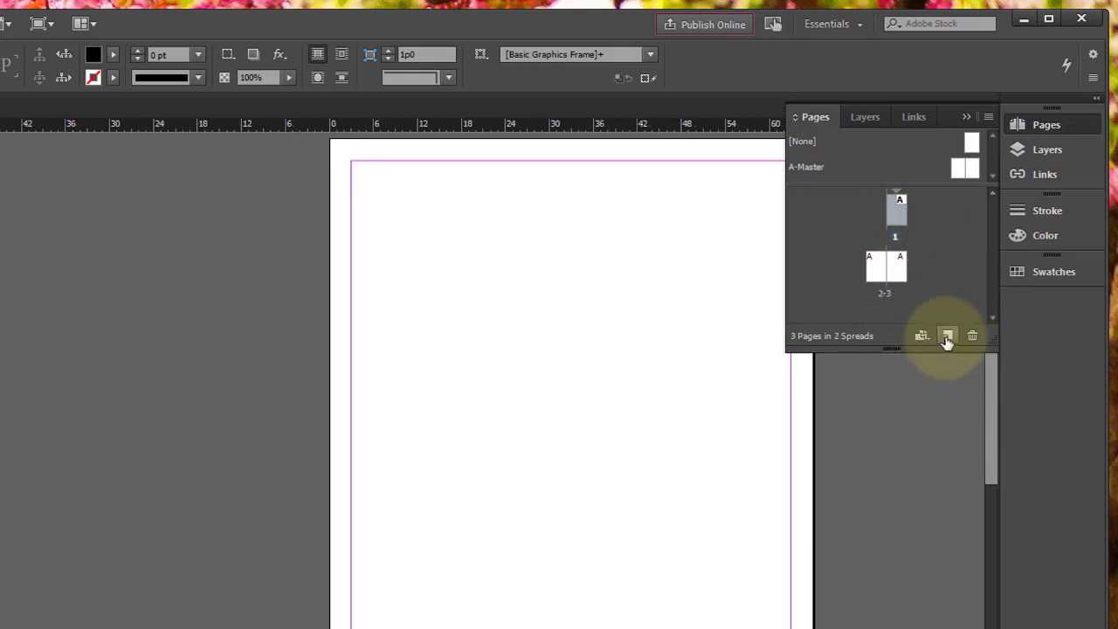
Add fourteen A-Master pages to the document, bringing it to 17 pages.
click(948, 337)
click(948, 336)
click(948, 336)
click(948, 337)
click(948, 337)
click(948, 337)
click(948, 336)
click(948, 337)
click(947, 336)
click(948, 336)
click(948, 336)
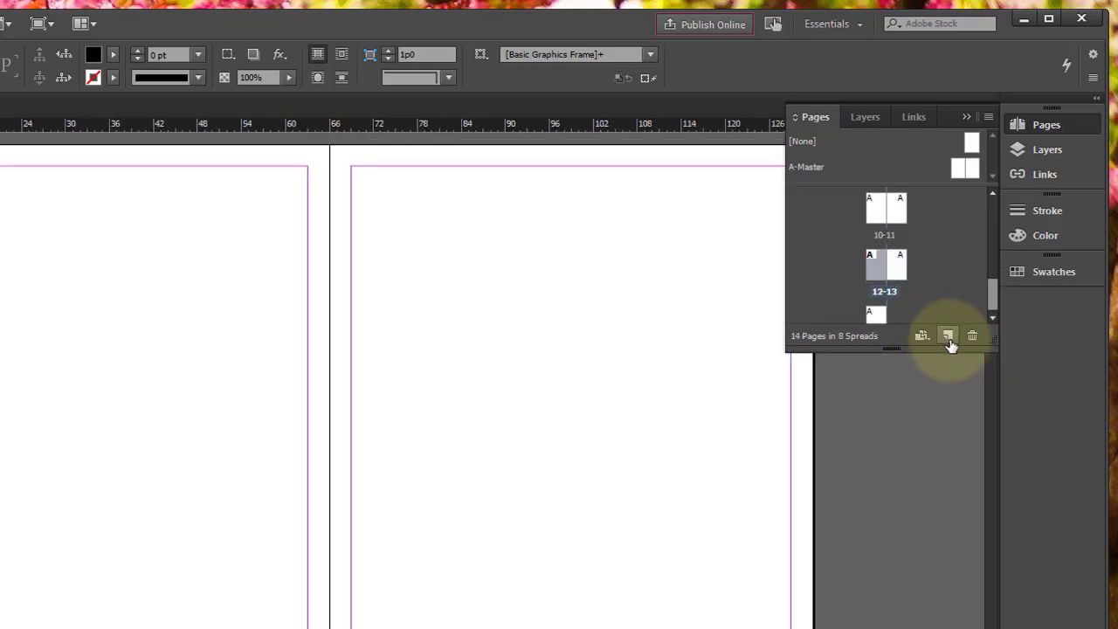
click(948, 337)
click(948, 336)
click(948, 336)
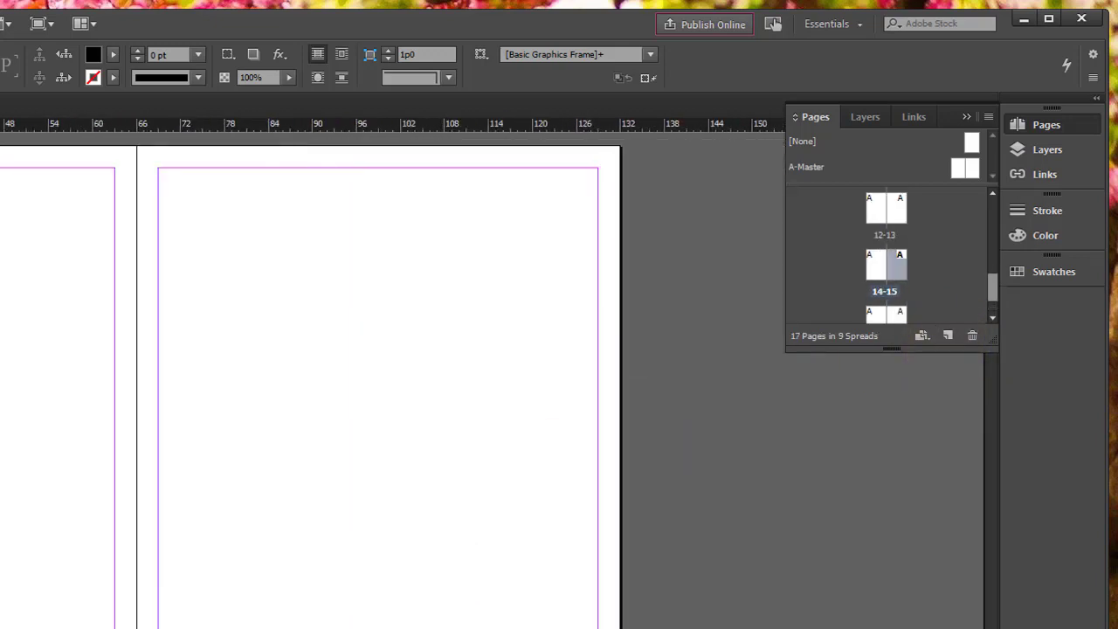
Step back through the spreads to 8-9, forward to 16-17, and jump to the first page and the last spread.
key(alt+Page_Up)
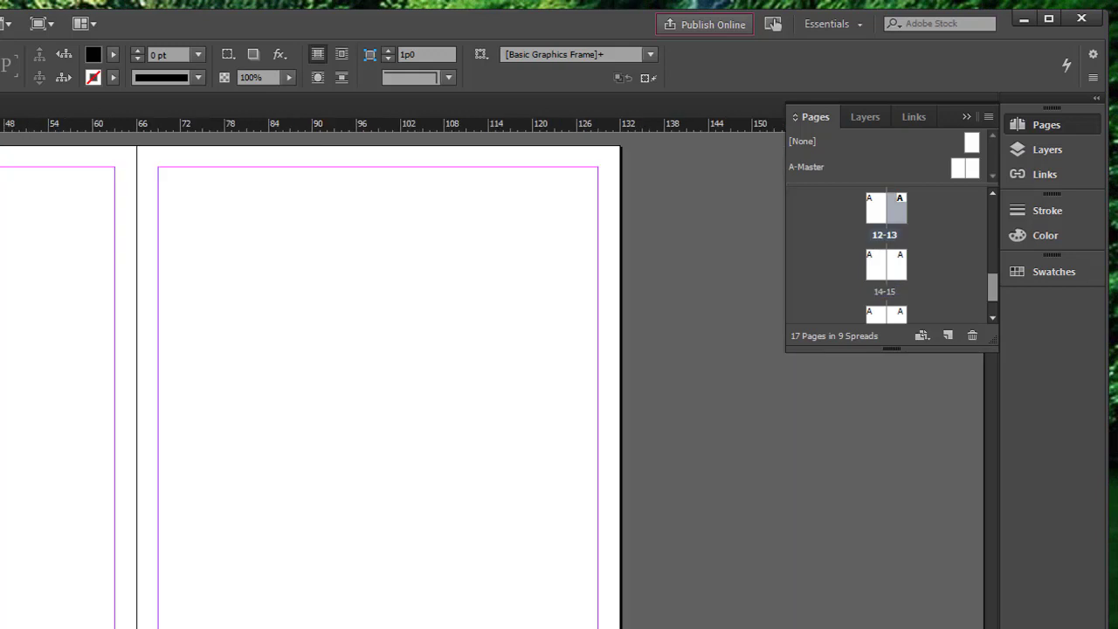
key(alt+Page_Up)
key(alt+Page_Up)
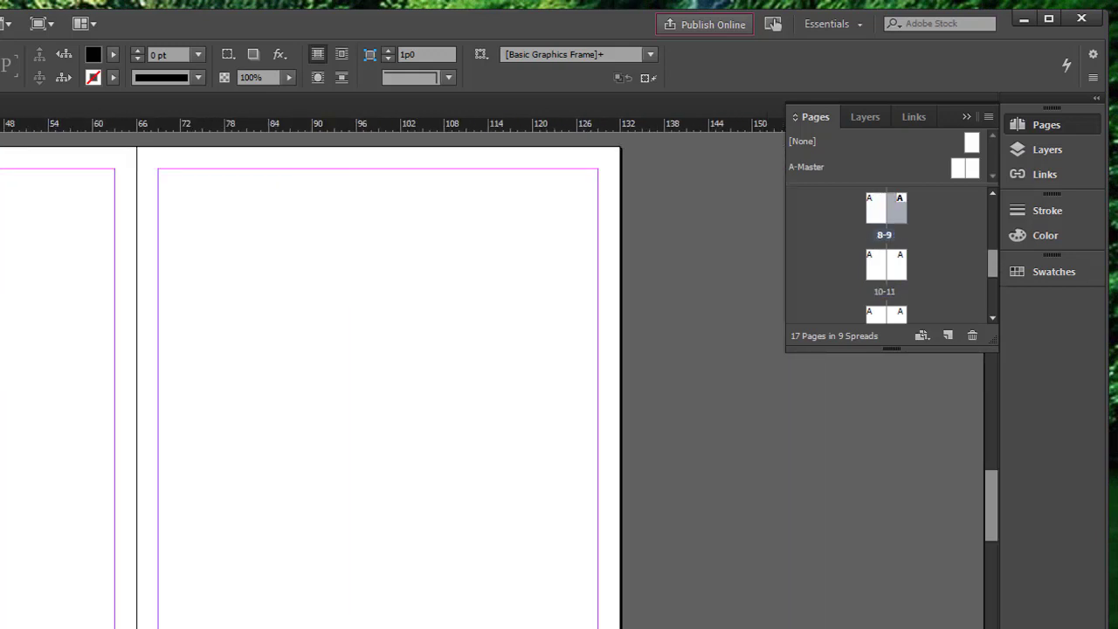
key(alt+Page_Down)
key(alt+Page_Down)
key(alt+Page_Down)
key(alt+Page_Down)
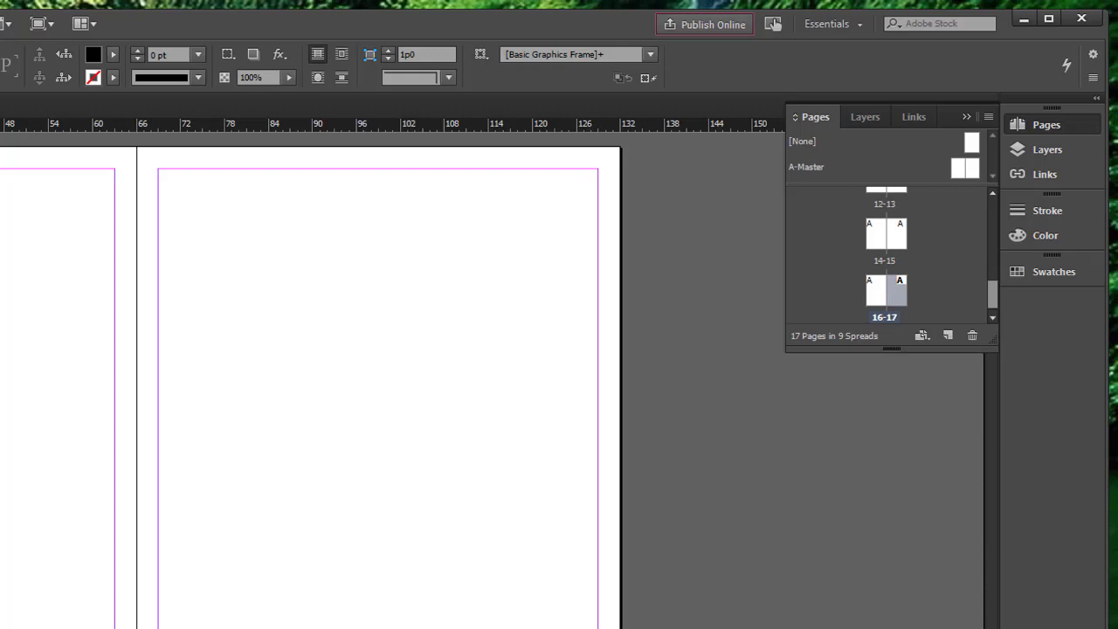
key(alt+shift+Page_Up)
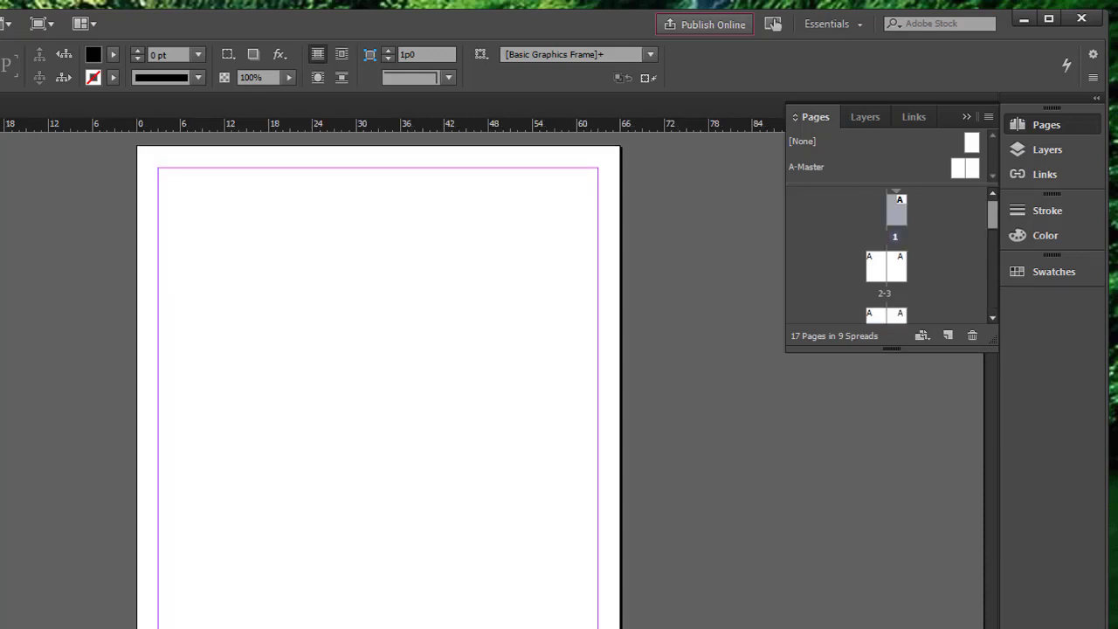
key(alt+shift+Page_Down)
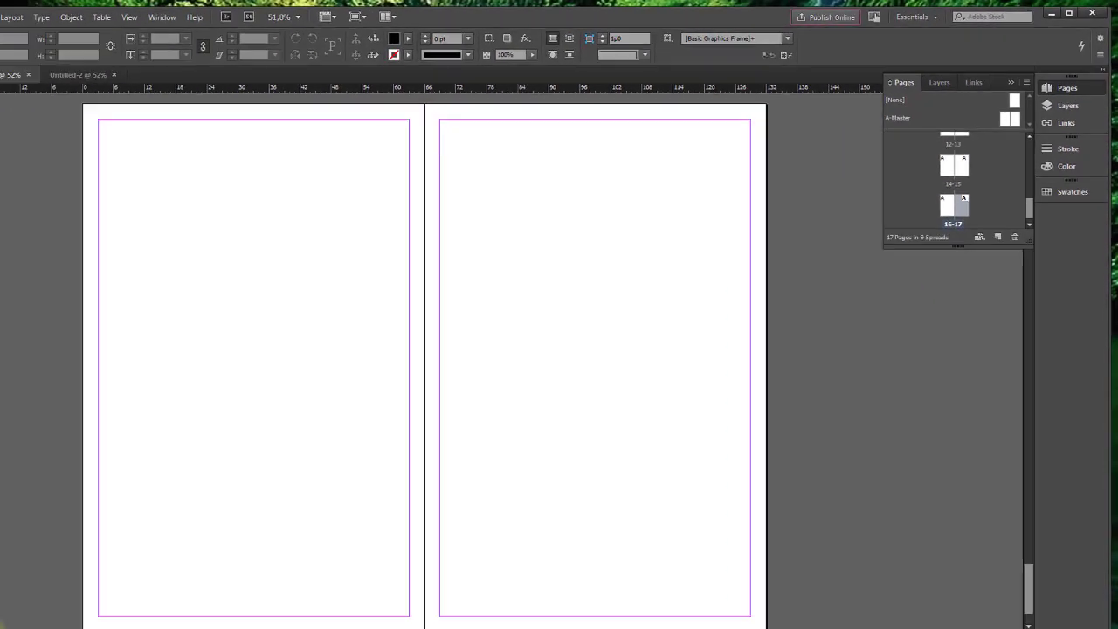
Go back from the last spread to spread 12-13 and jump directly to page 6.
click(53, 595)
click(53, 595)
click(87, 593)
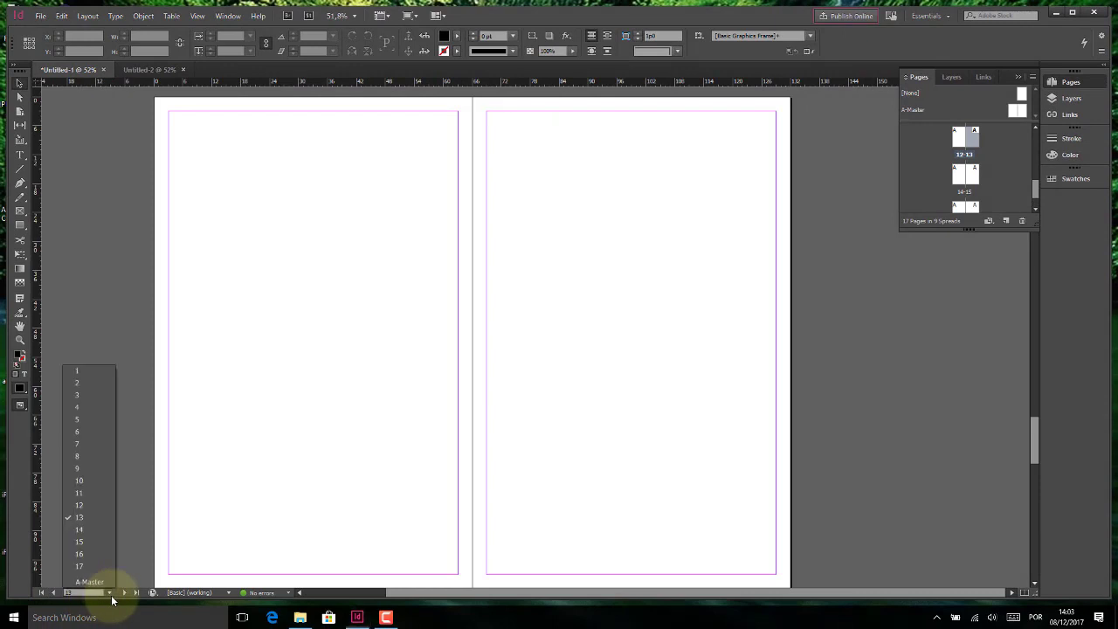
click(94, 431)
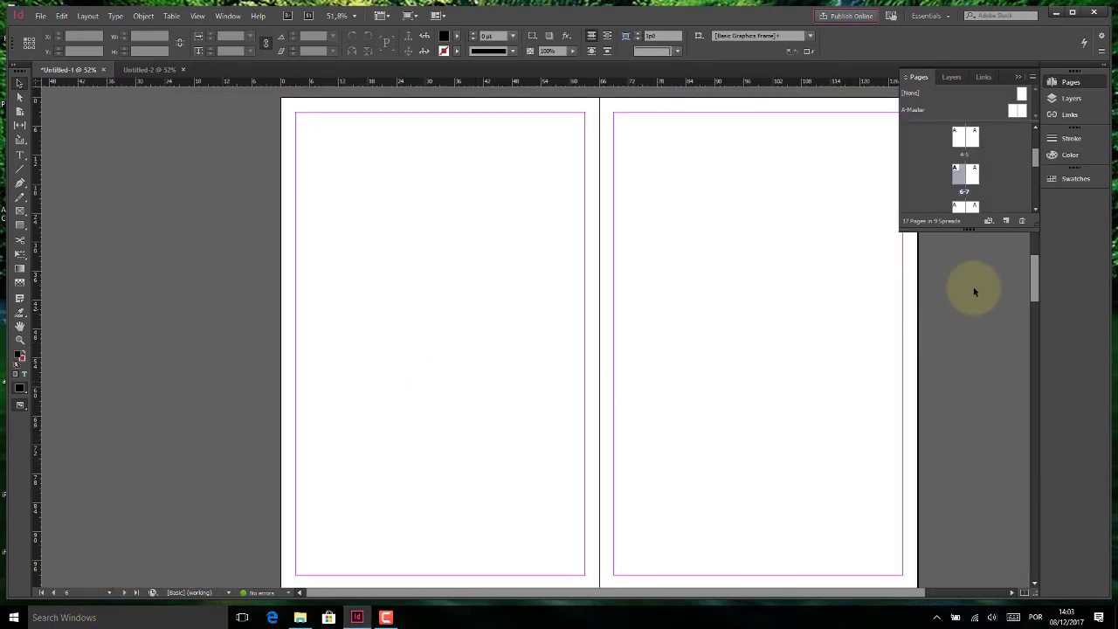
Enlarge the Pages panel so it lists every spread, and display pages 5 and 15 from it.
drag(1006, 229, 1007, 511)
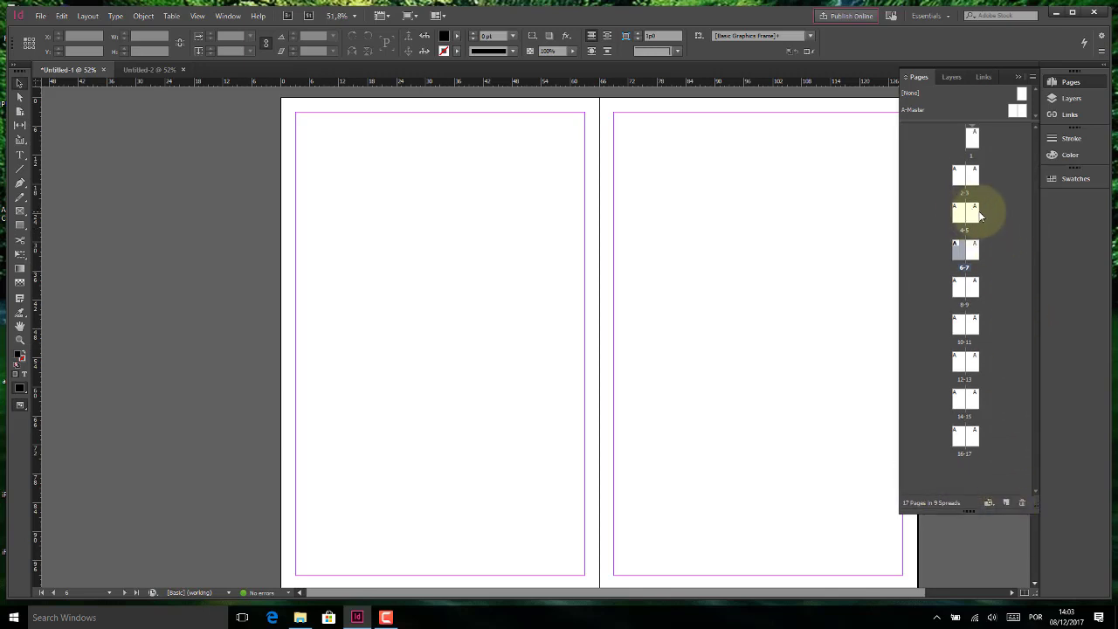
double_click(977, 211)
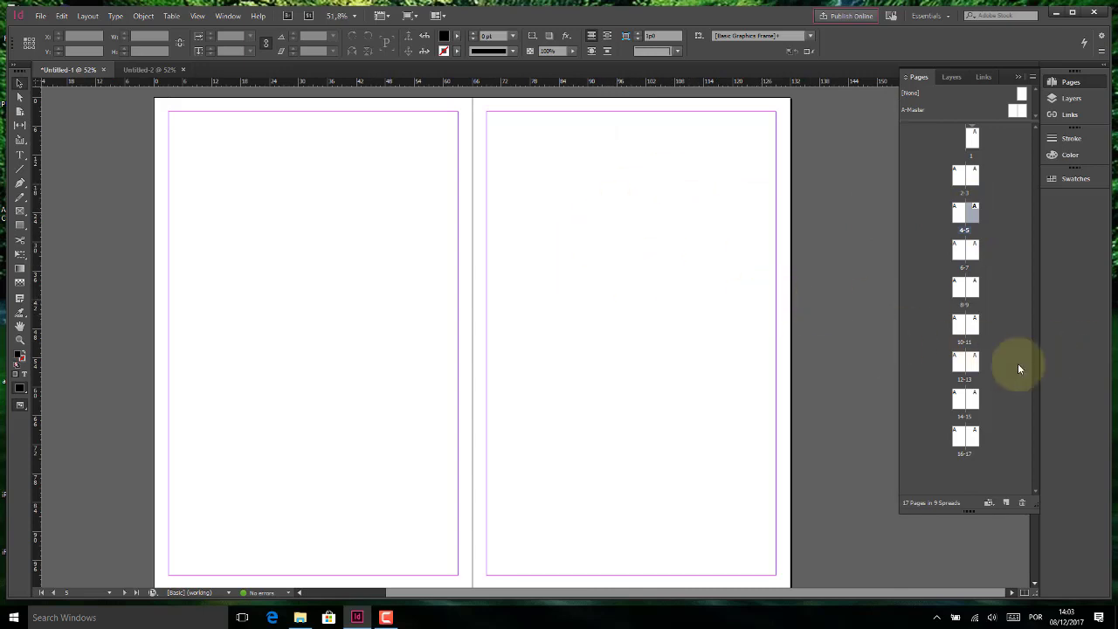
double_click(972, 398)
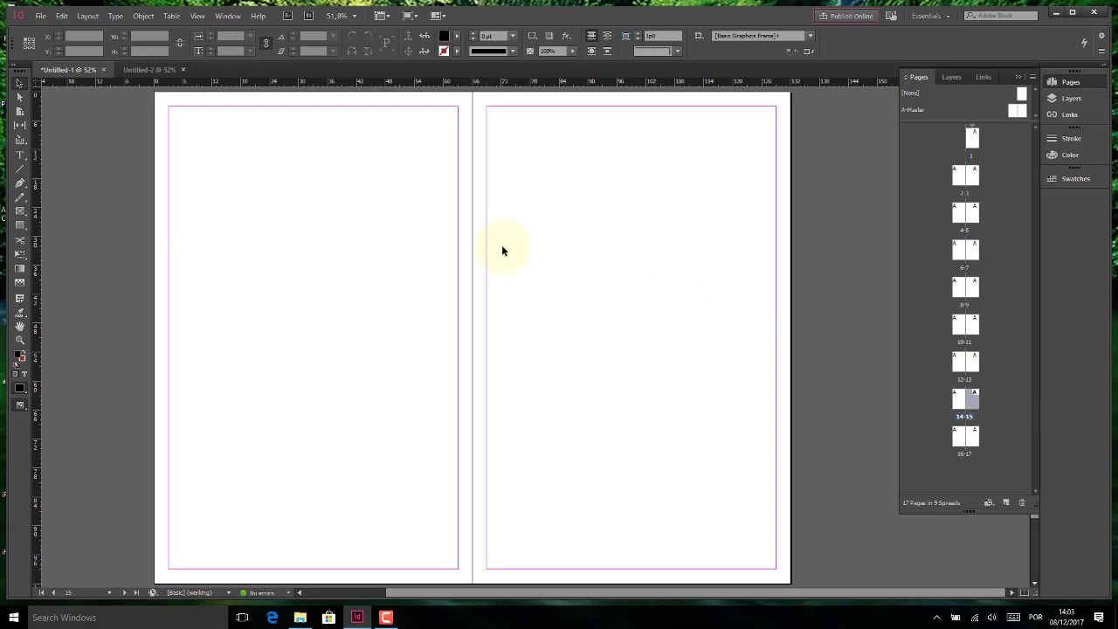